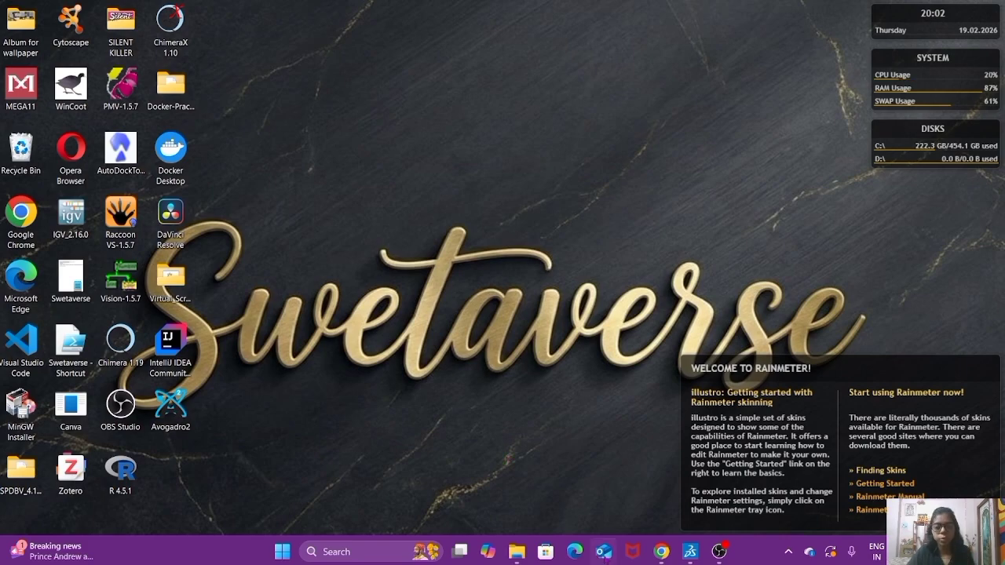
- Switch to Chrome and examine the Uptodown download page for Avogadro 1.103.0, including its basic information, system requirements and download info
click(662, 552)
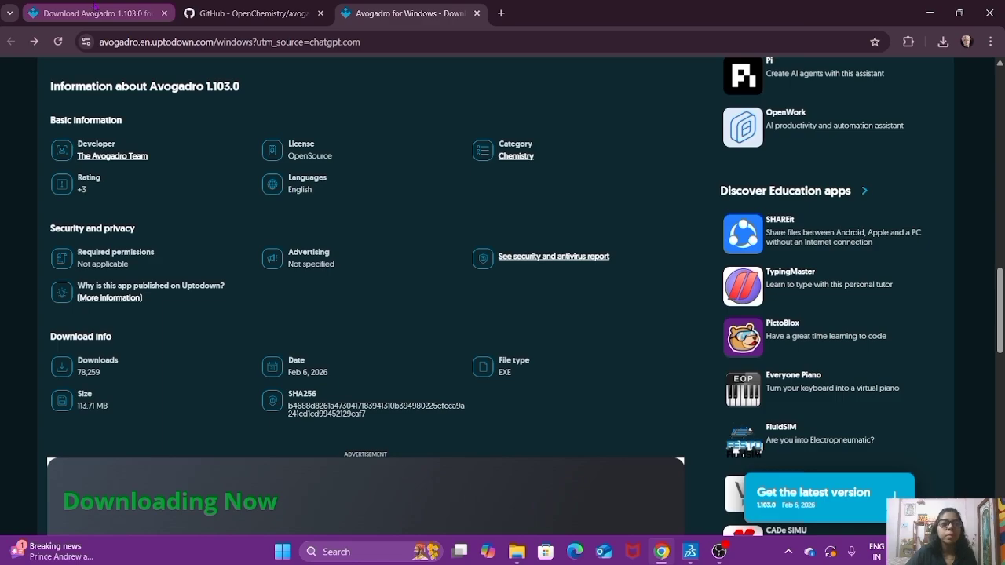
click(94, 11)
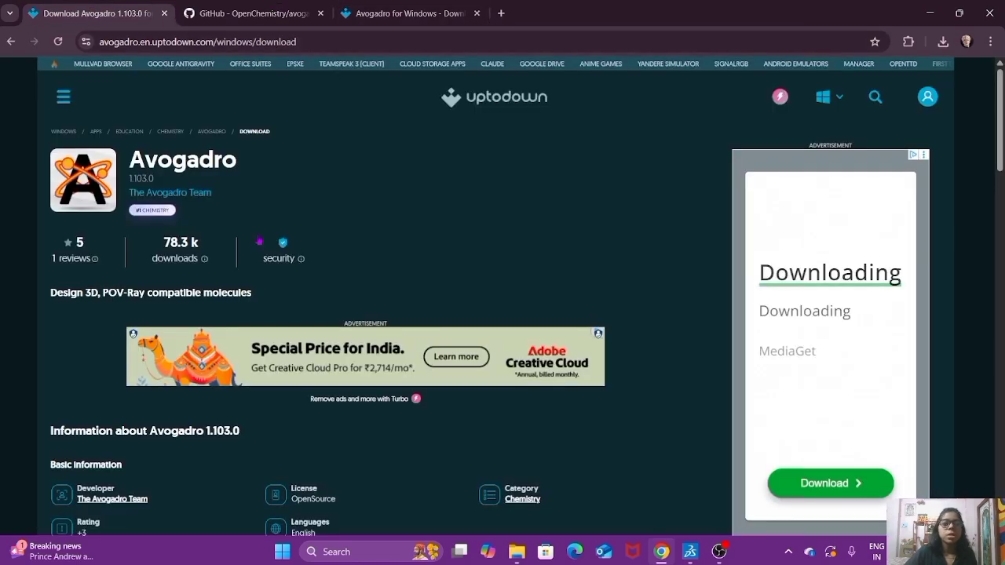
scroll(259, 239, down, 2)
scroll(235, 229, up, 2)
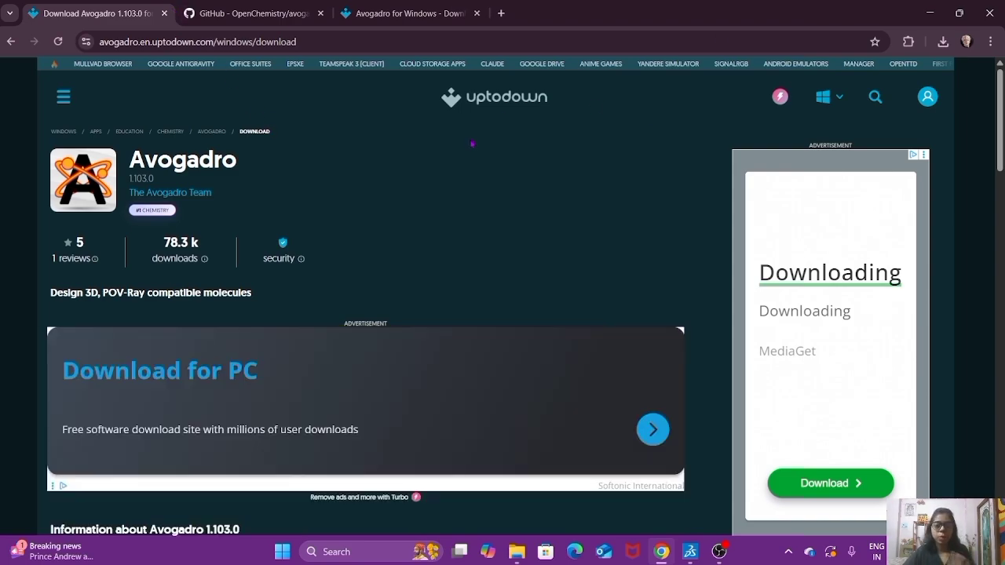
scroll(491, 266, down, 3)
scroll(121, 226, up, 3)
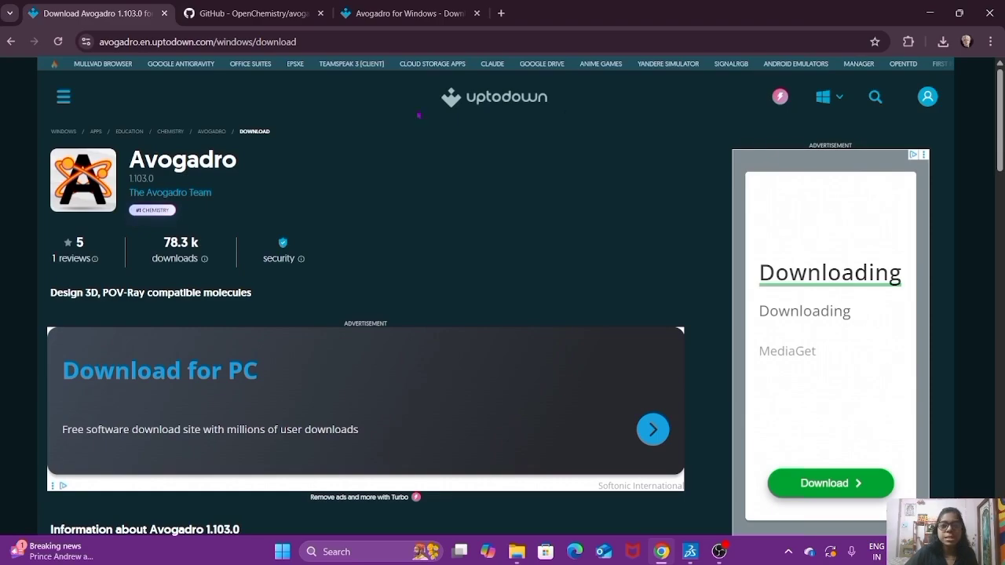
scroll(418, 115, down, 7)
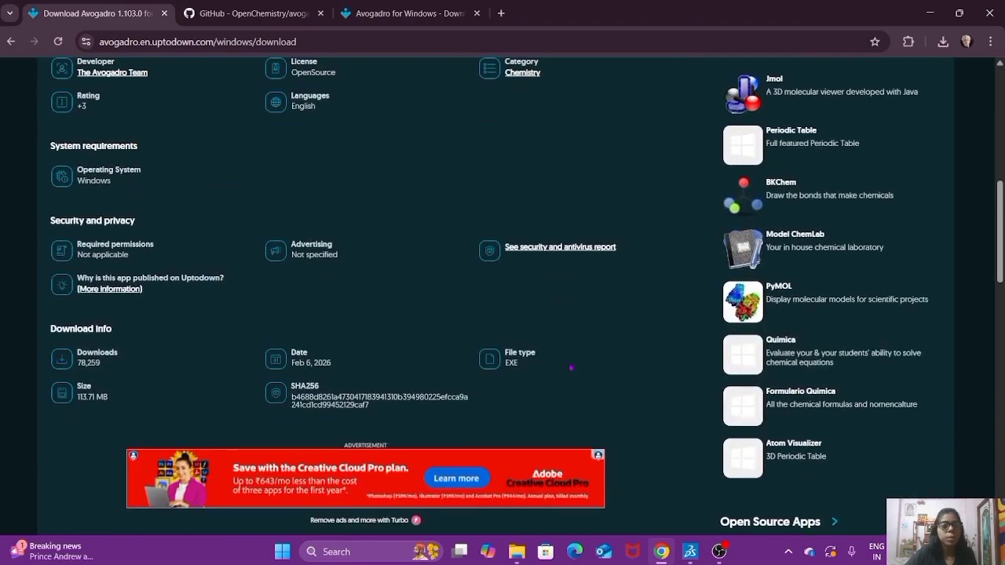
scroll(570, 367, up, 3)
scroll(571, 367, up, 5)
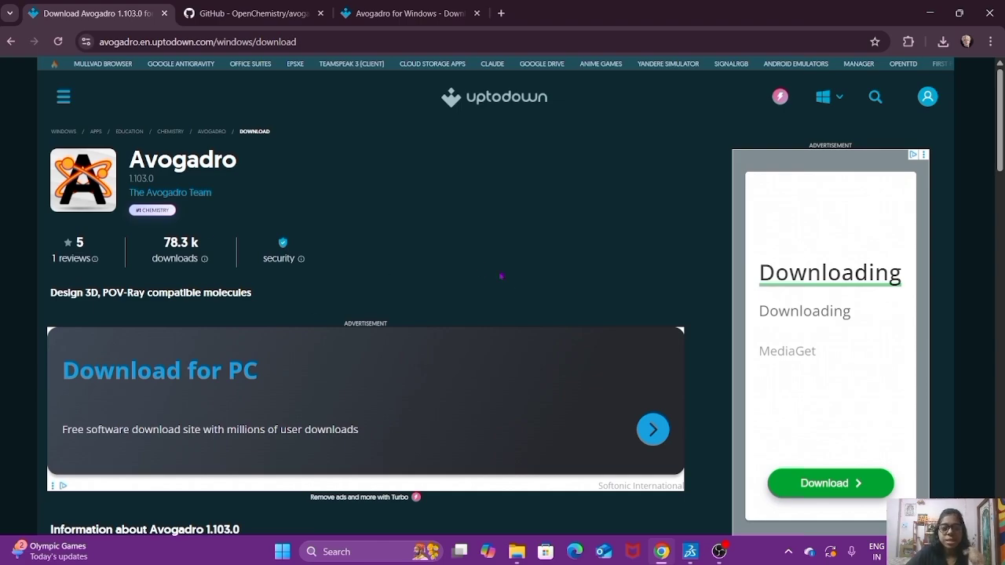
scroll(491, 273, down, 1)
scroll(480, 272, down, 4)
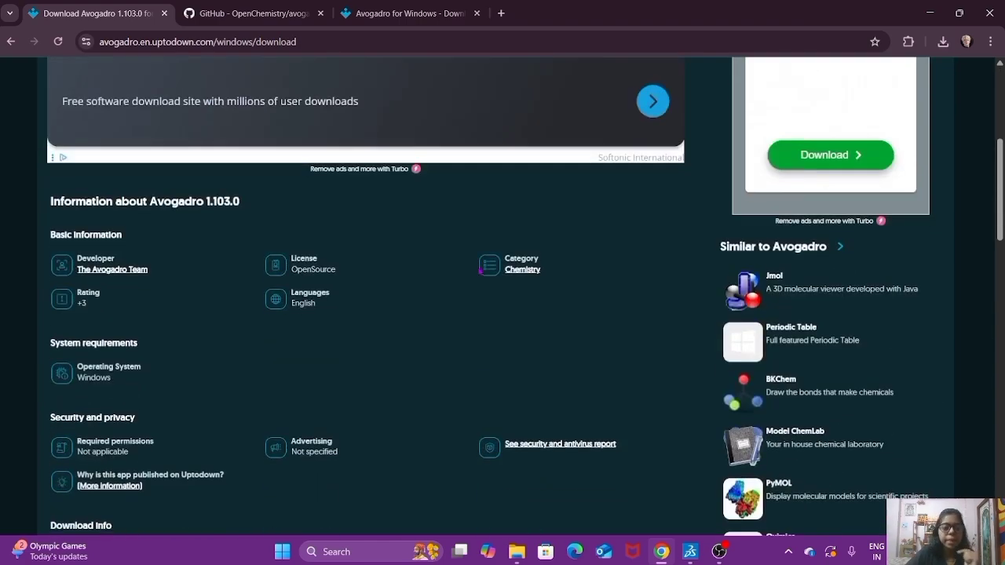
scroll(327, 244, up, 5)
scroll(487, 330, down, 5)
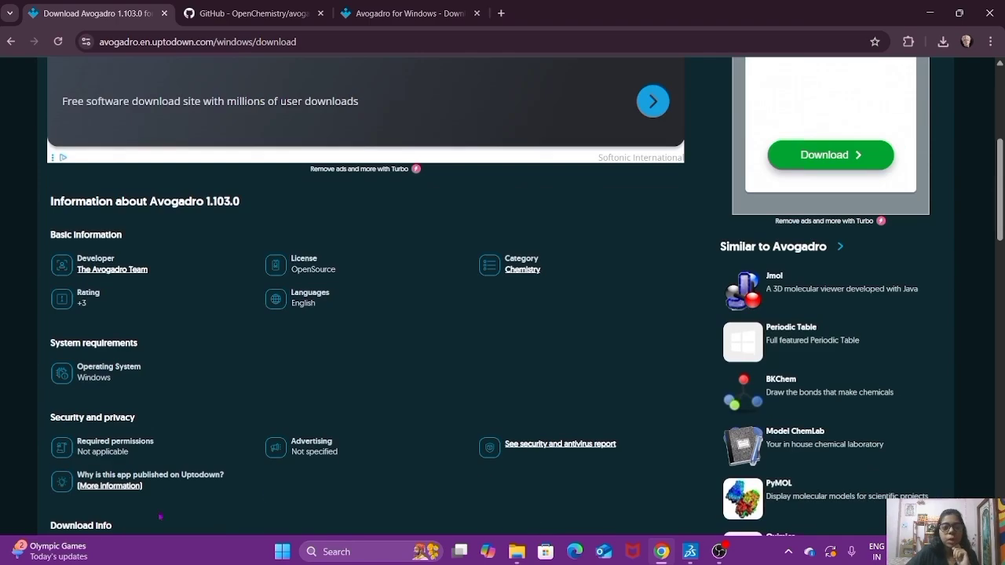
scroll(573, 343, down, 2)
scroll(573, 344, up, 2)
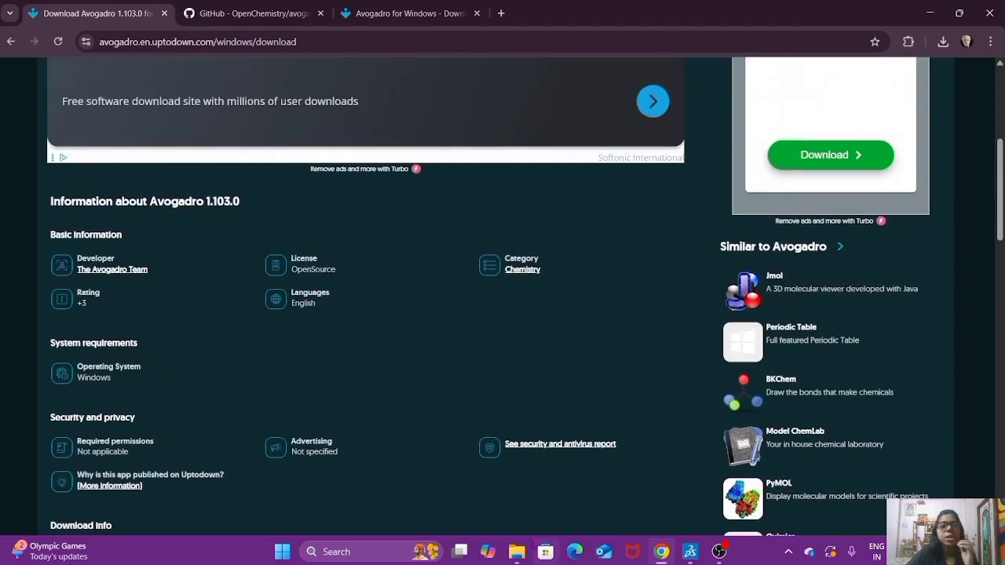
- Locate the avogadro-1-103-0 installer in the Downloads folder in File Explorer
mouse_move(516, 552)
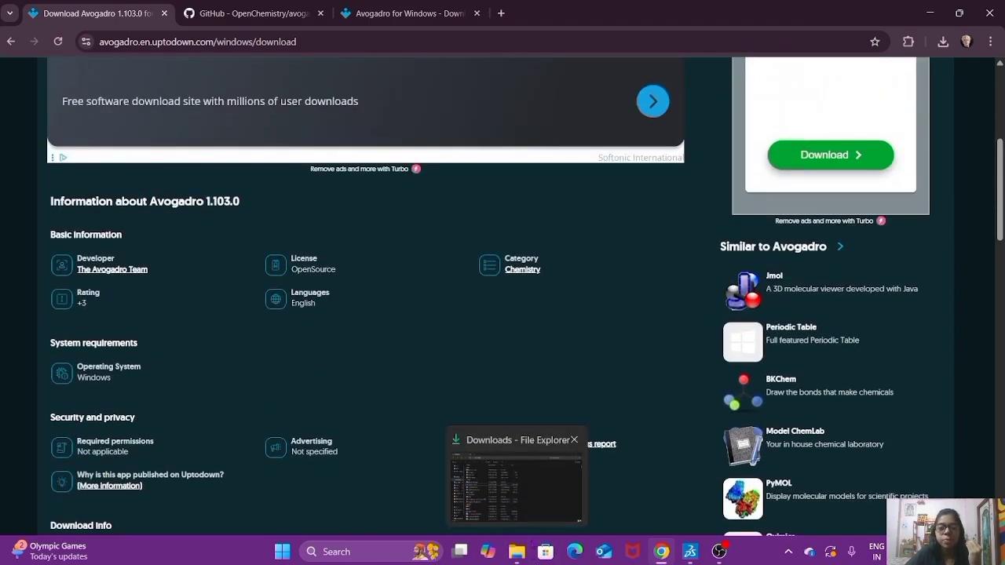
click(517, 552)
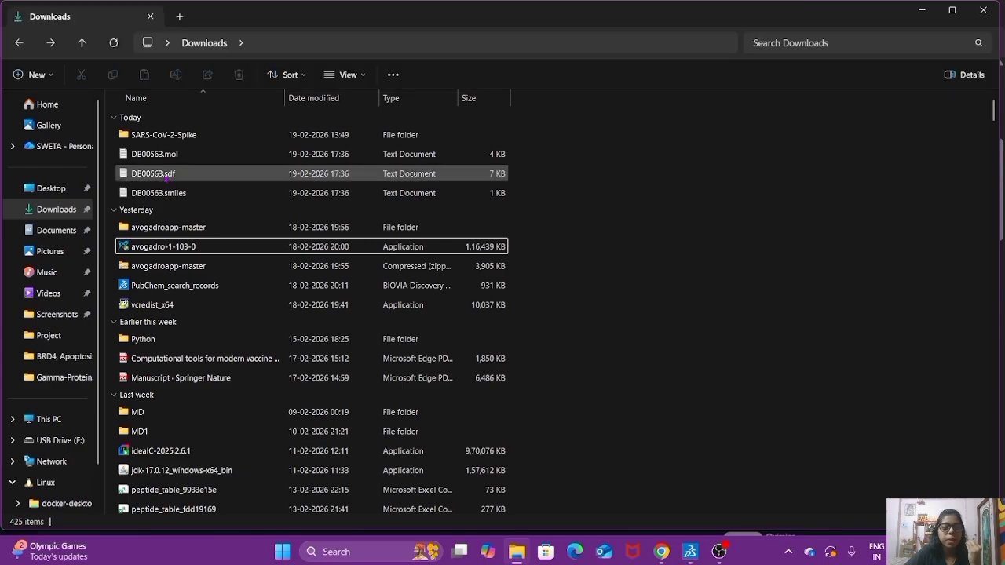
click(167, 248)
scroll(167, 248, down, 2)
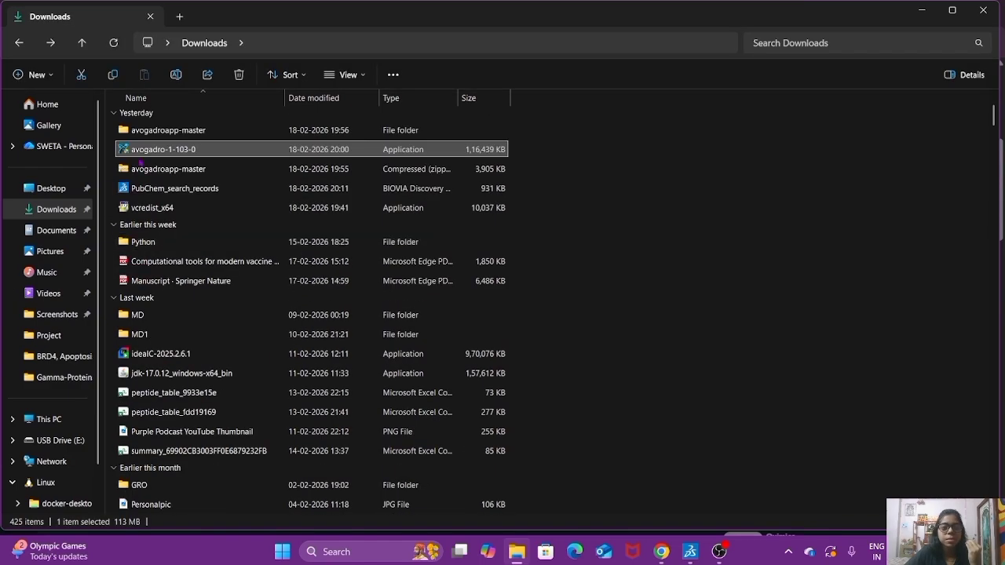
click(921, 10)
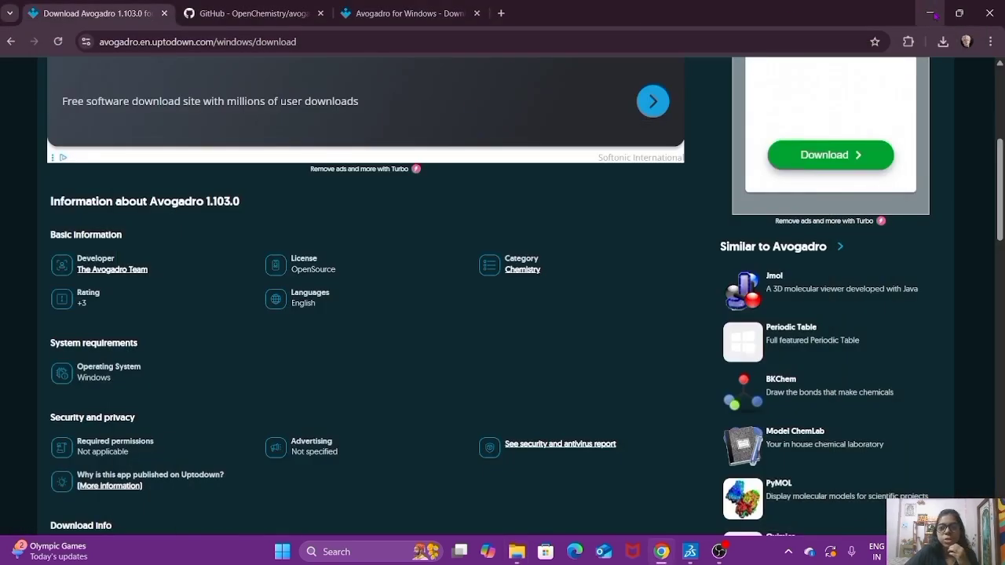
- Launch Avogadro2 from the desktop, decline recovery of the autosaved files and maximize its window
click(952, 11)
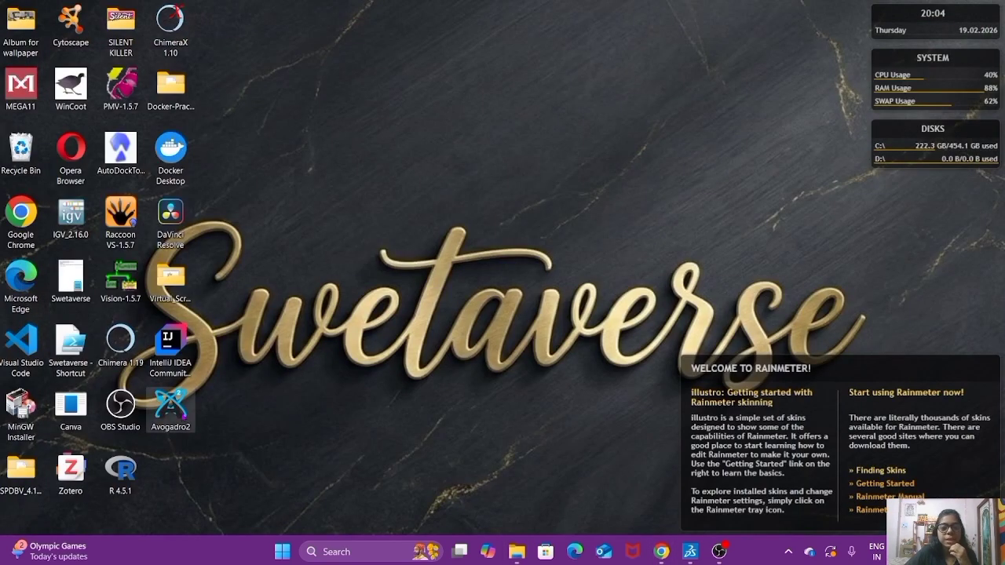
double_click(185, 418)
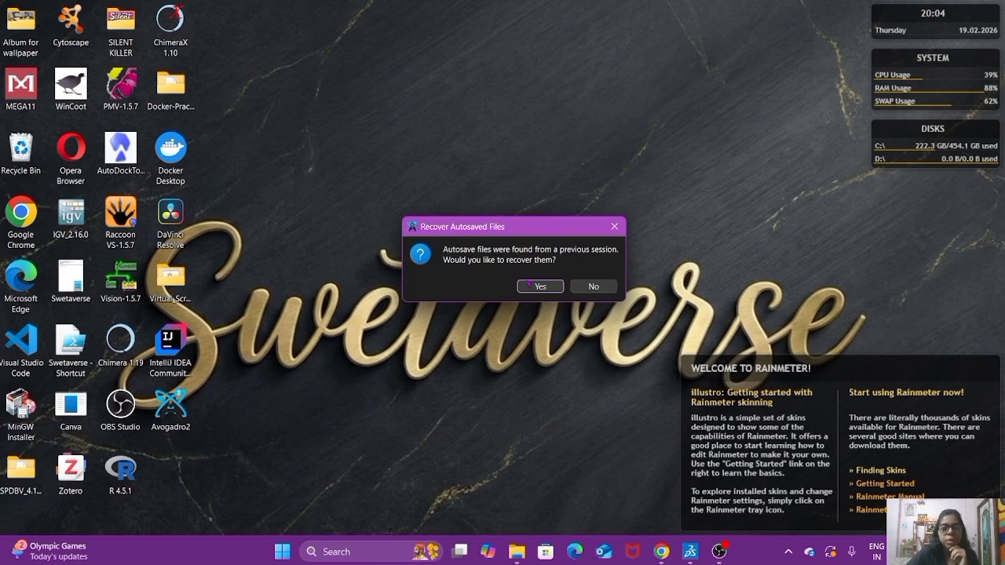
click(589, 287)
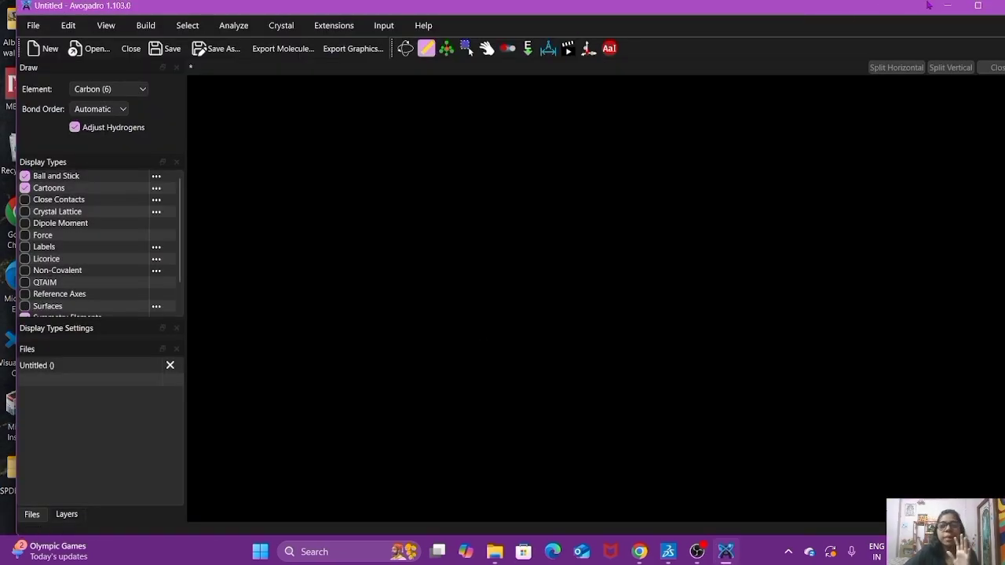
double_click(859, 6)
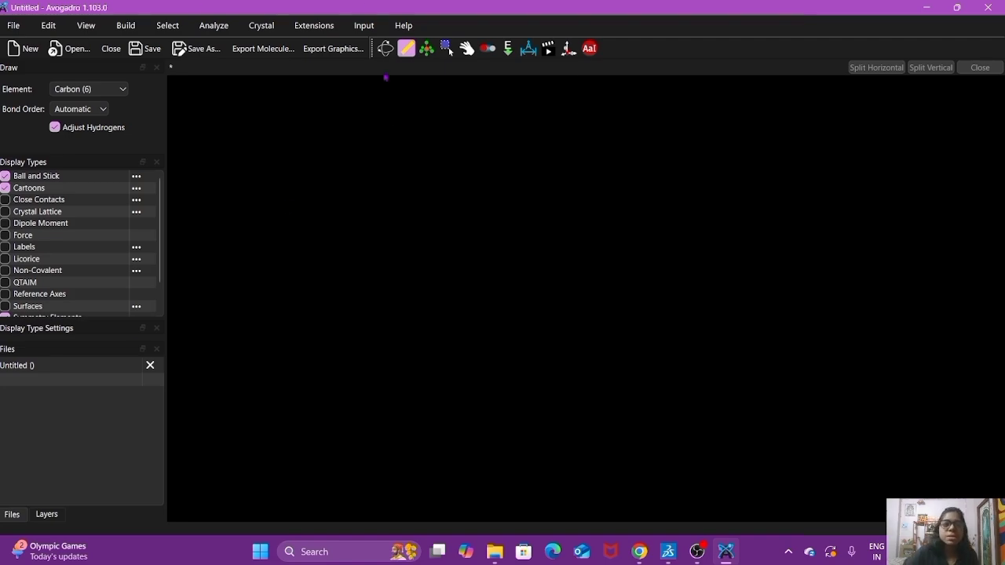
- Start inserting a molecule from SMILES and clear the default descriptor
click(128, 26)
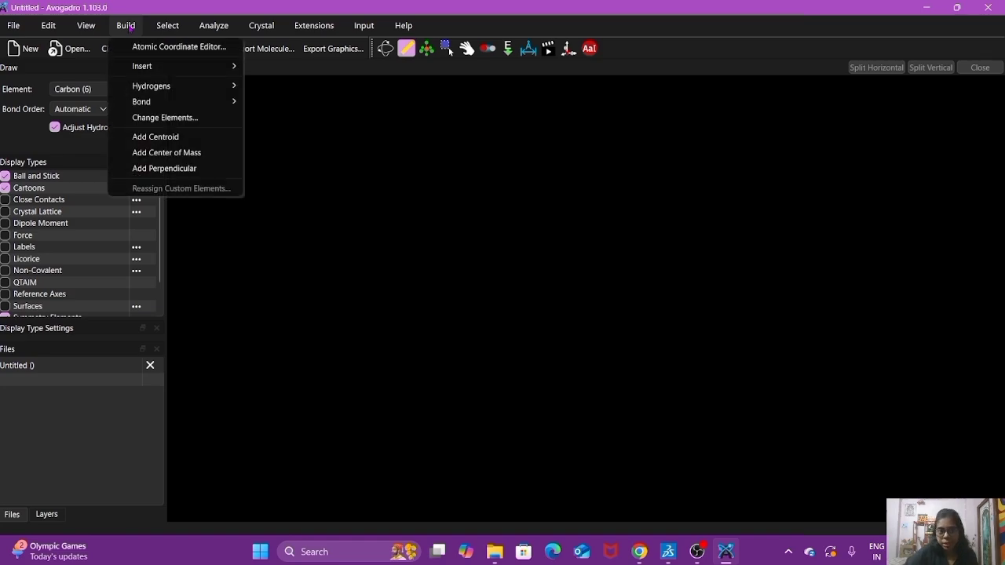
mouse_move(185, 69)
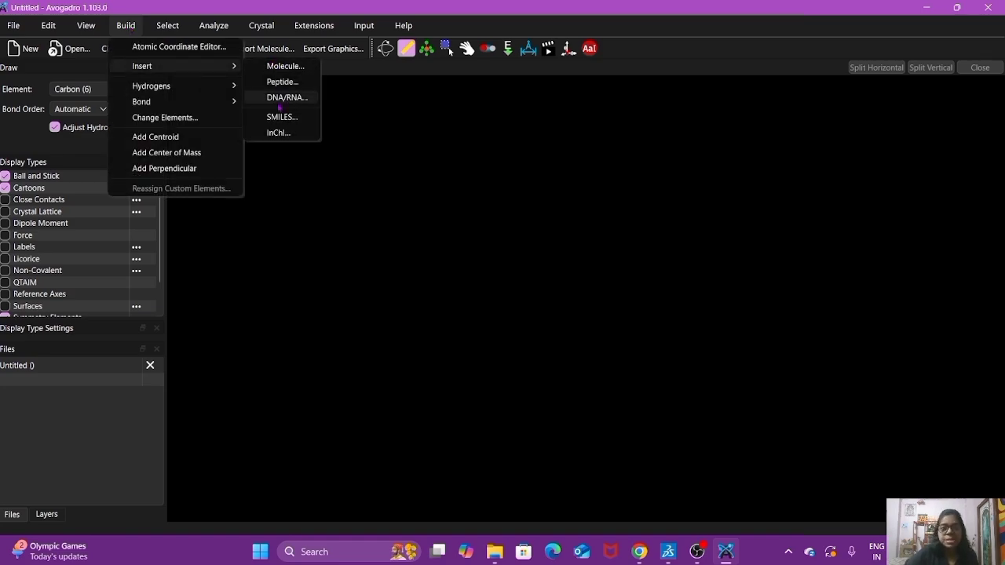
click(282, 118)
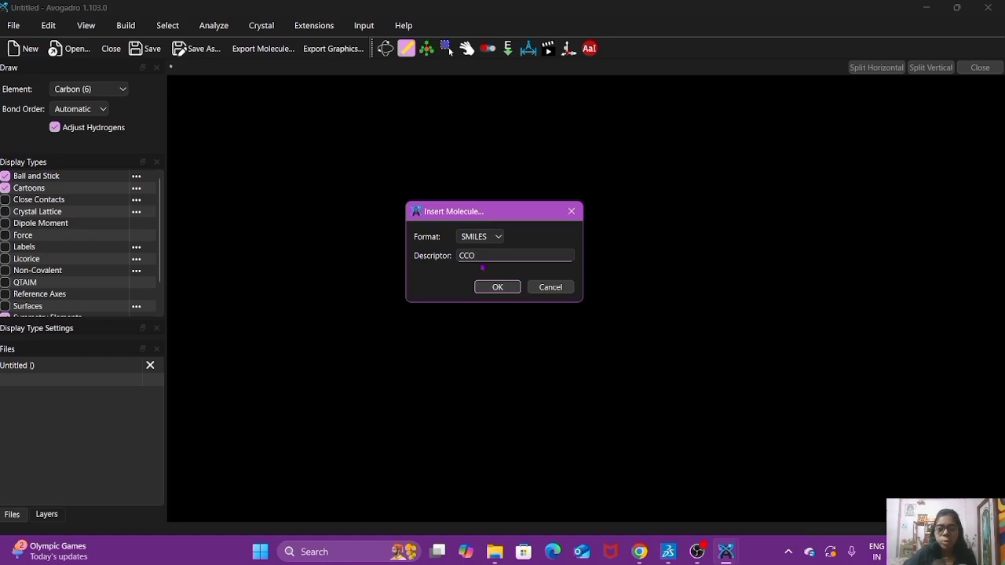
drag(475, 256, 449, 256)
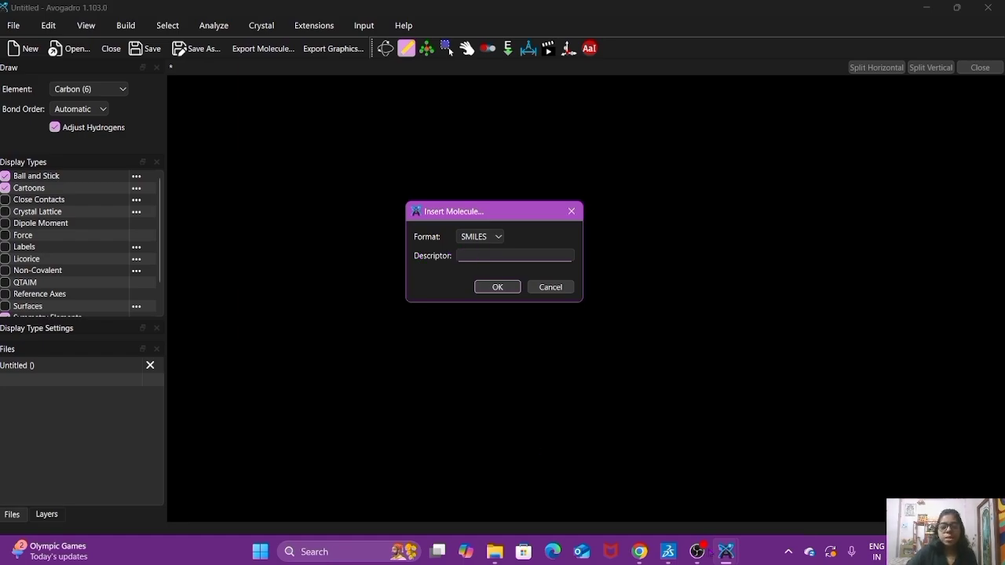
- Open DB00563.smiles from the Downloads folder and copy its whole SMILES string
mouse_move(640, 552)
click(494, 552)
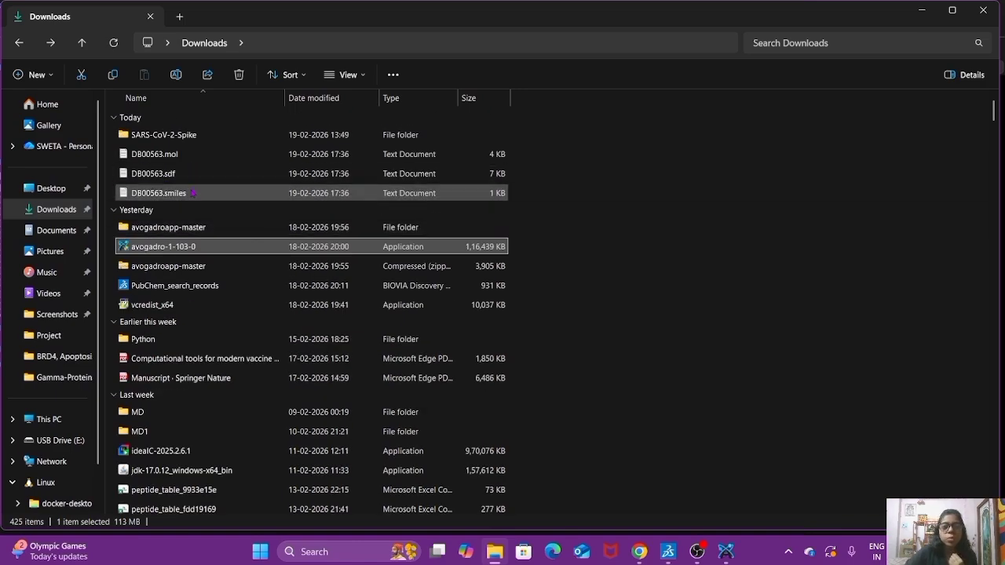
double_click(193, 193)
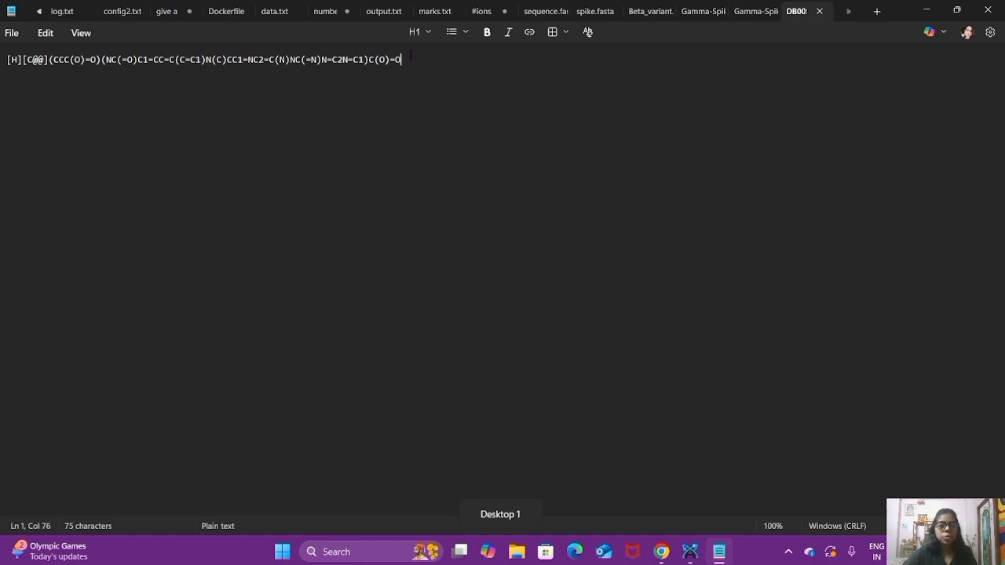
drag(408, 60, 7, 61)
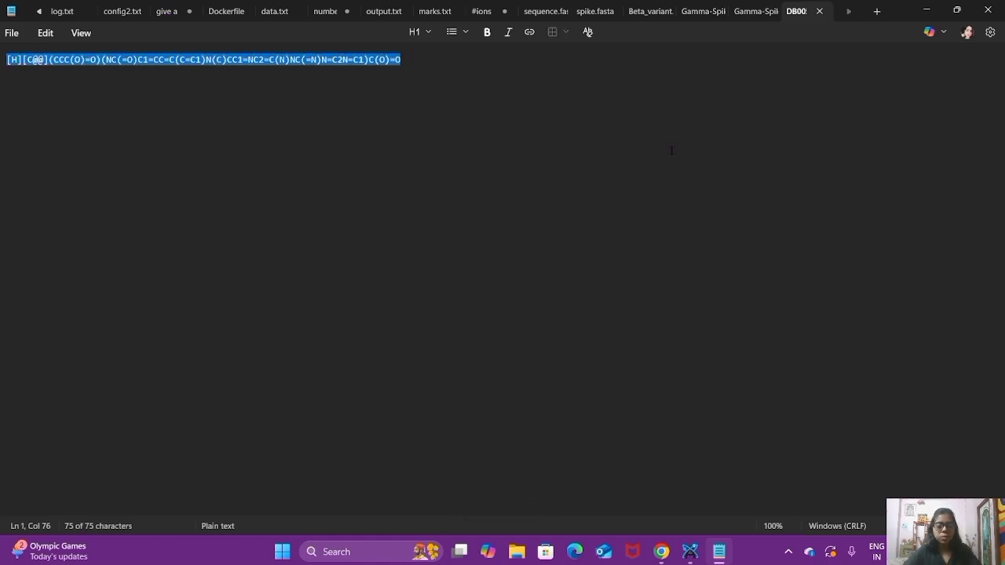
- Switch to the Avogadro window containing the C₂H₆O molecule and close that molecule, discarding it
mouse_move(690, 552)
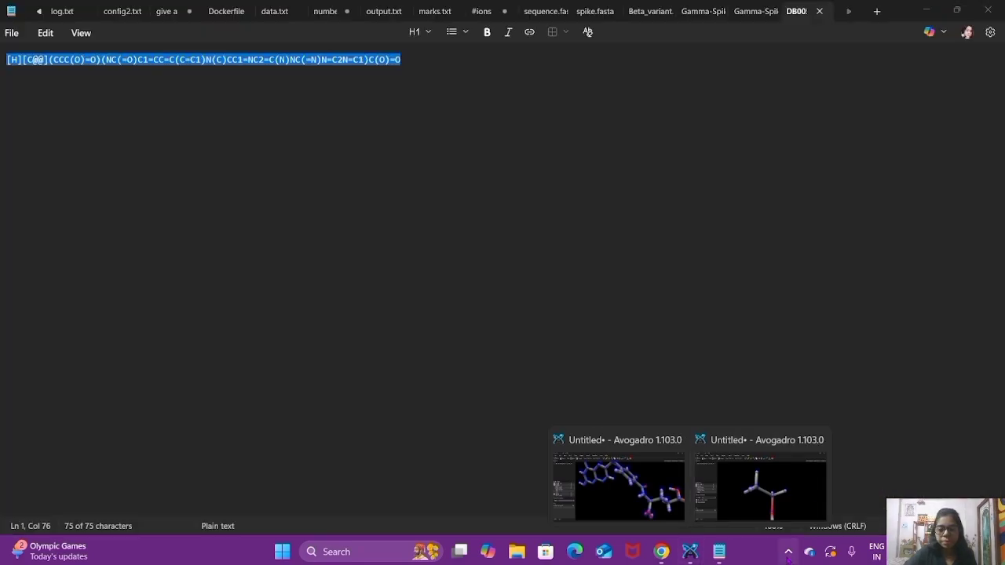
click(788, 552)
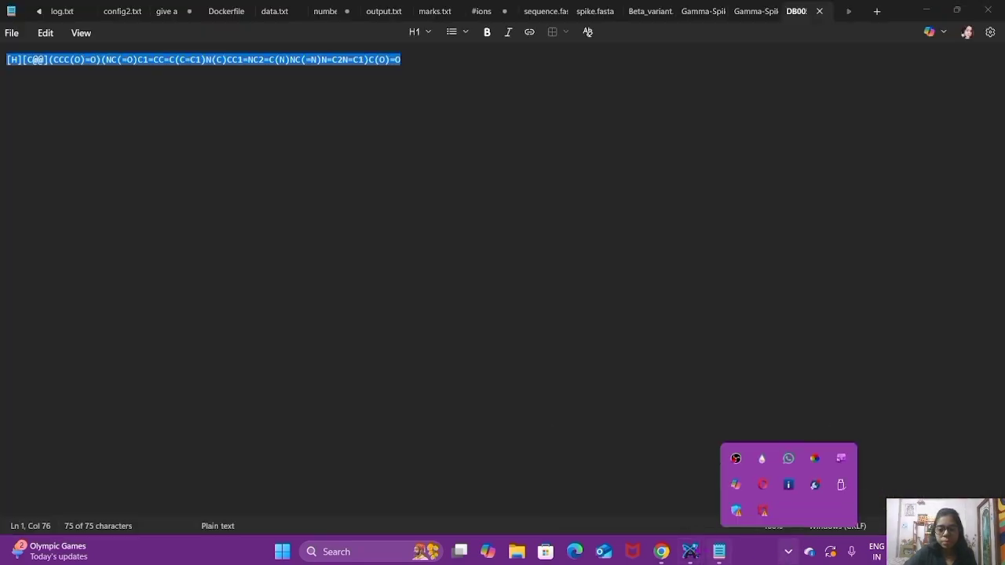
click(925, 10)
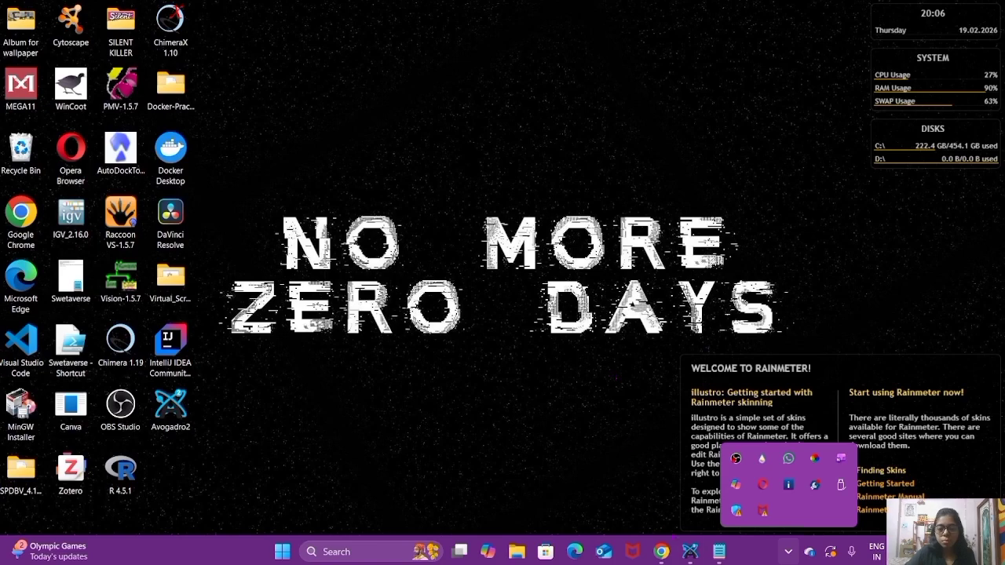
mouse_move(690, 551)
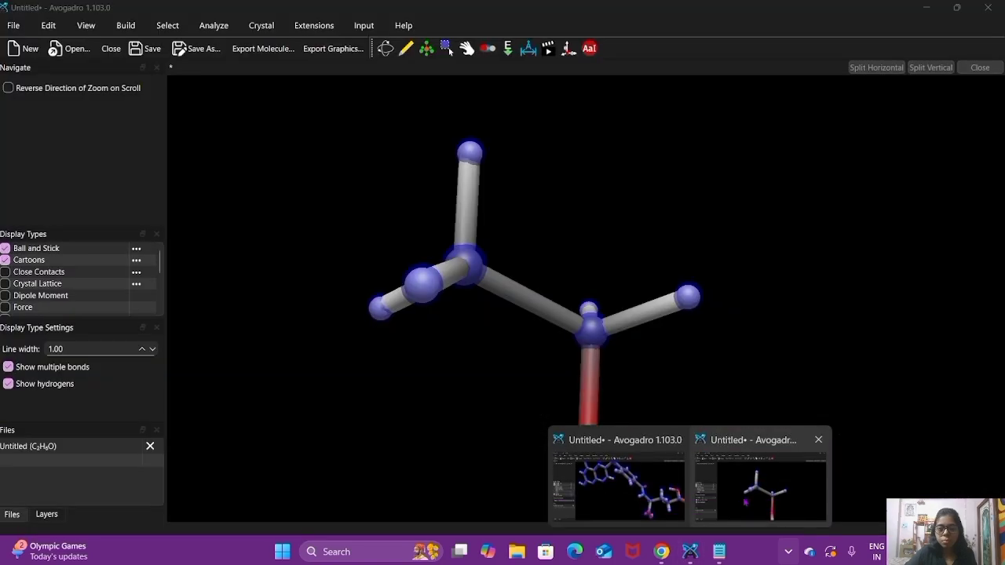
click(744, 502)
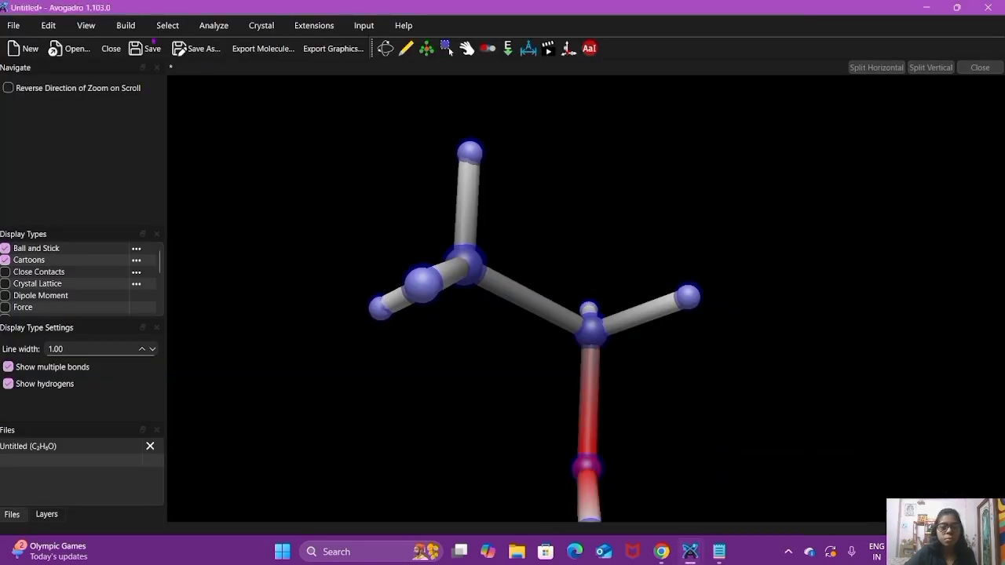
click(111, 48)
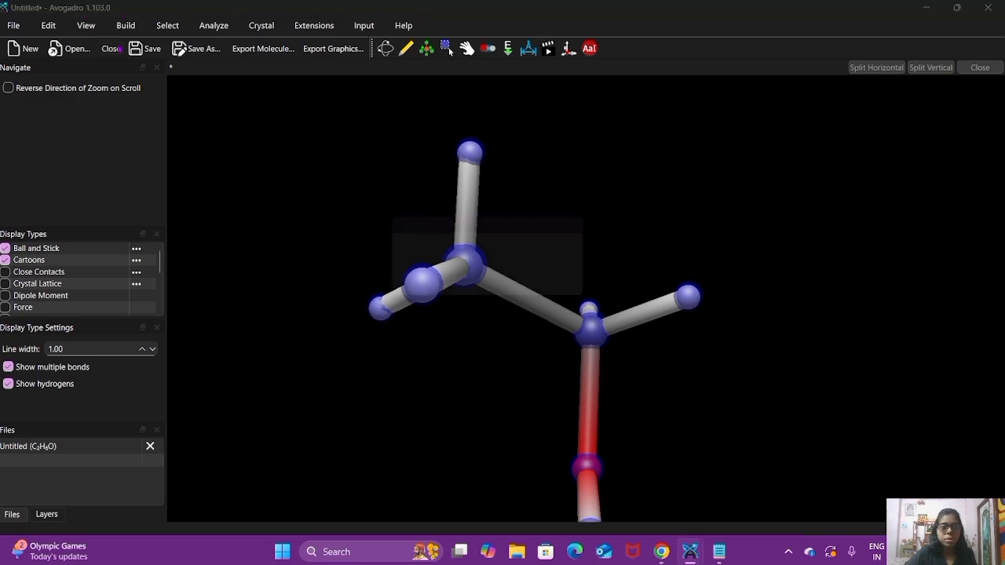
click(534, 293)
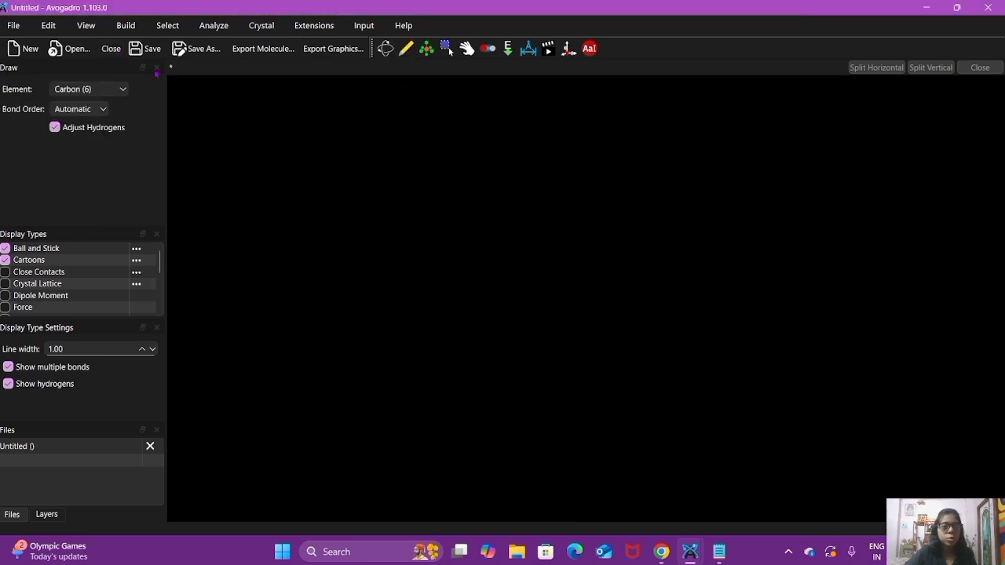
- Insert a molecule in SMILES format, replacing the default CCO descriptor with the copied DB00563 SMILES string
click(126, 25)
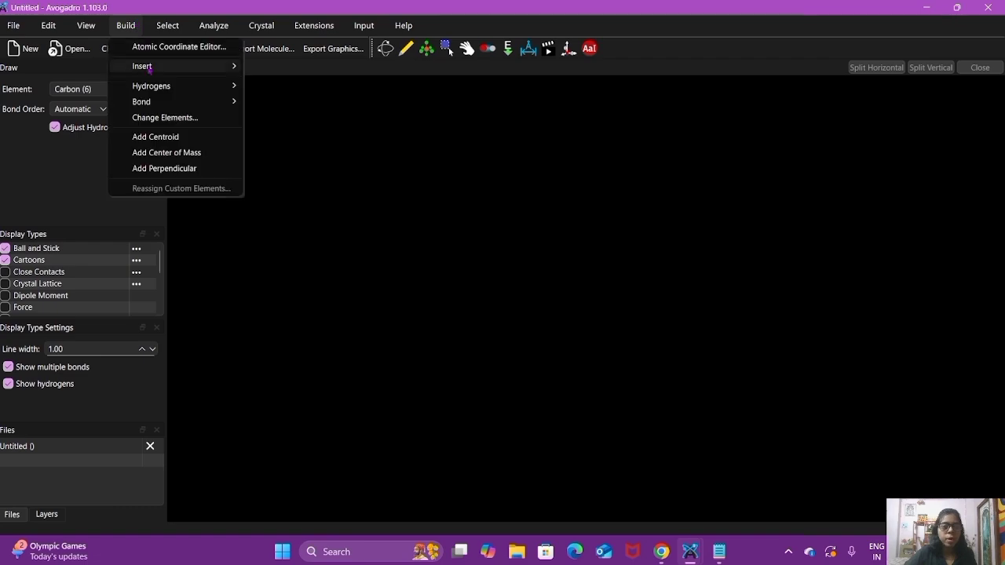
mouse_move(145, 66)
click(290, 117)
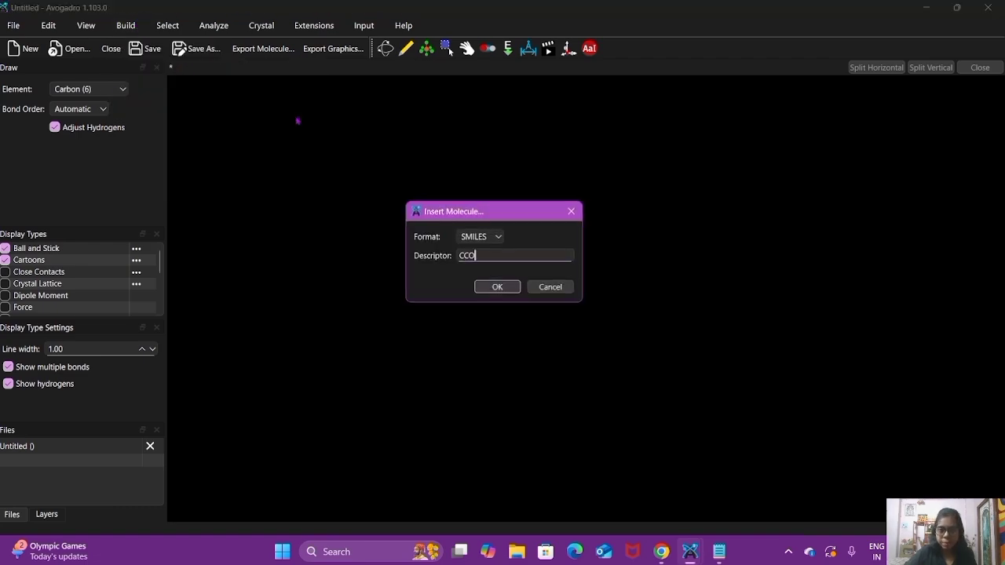
key(BackSpace)
key(BackSpace)
key(BackSpace)
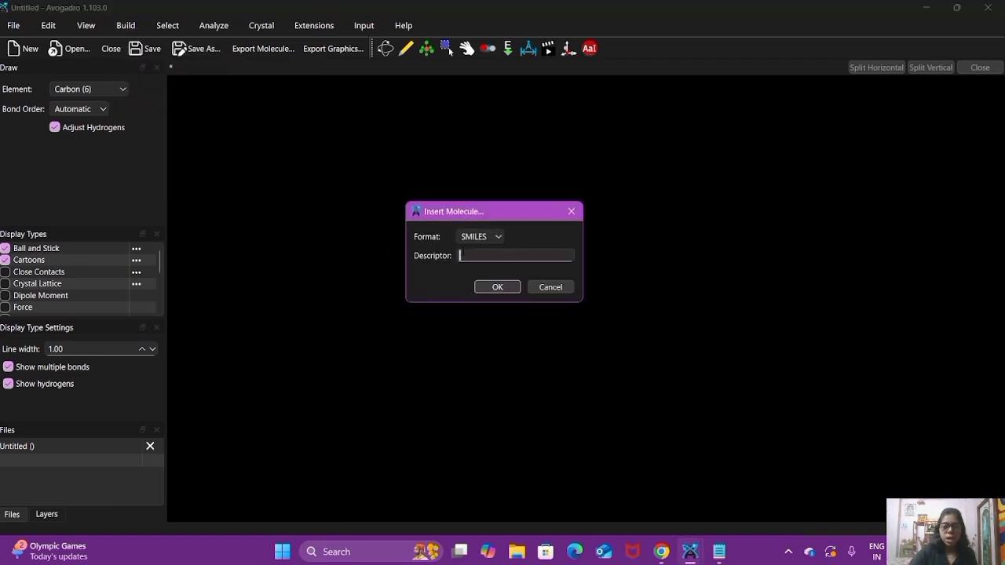
key(ctrl+v)
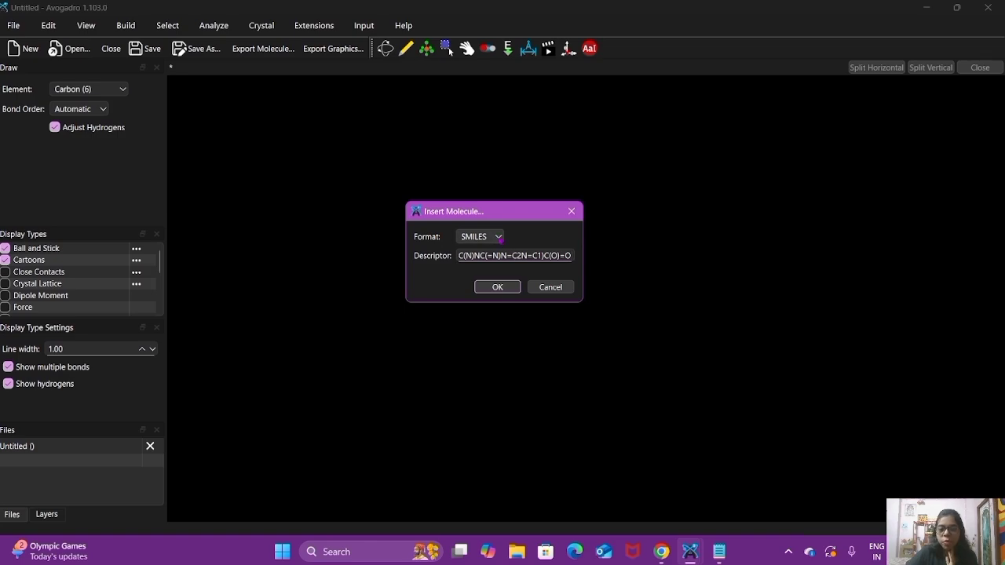
click(494, 287)
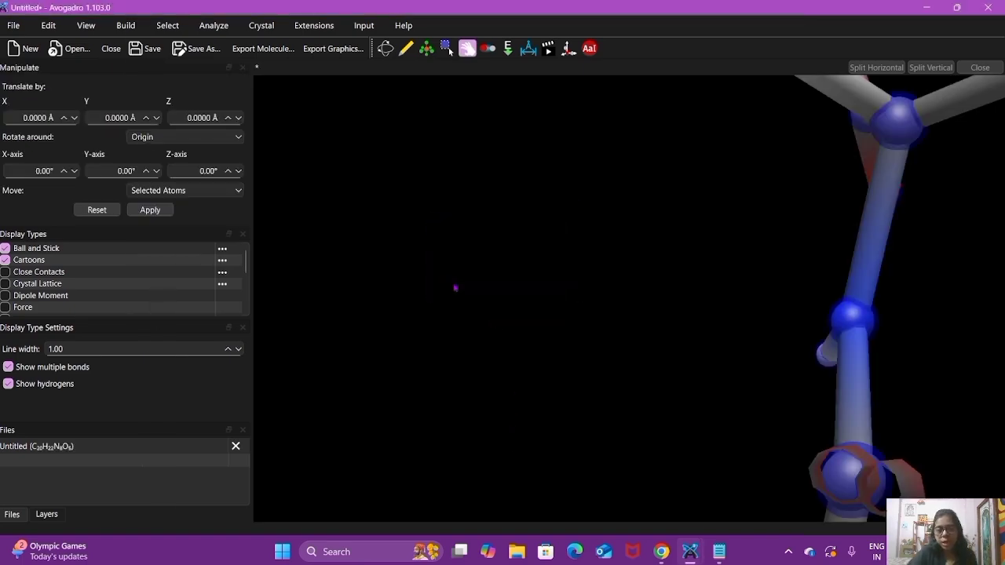
- Reposition the inserted molecule with the Manipulate tool so that its benzene ring and side chain sit near the middle of the view
drag(842, 249, 655, 332)
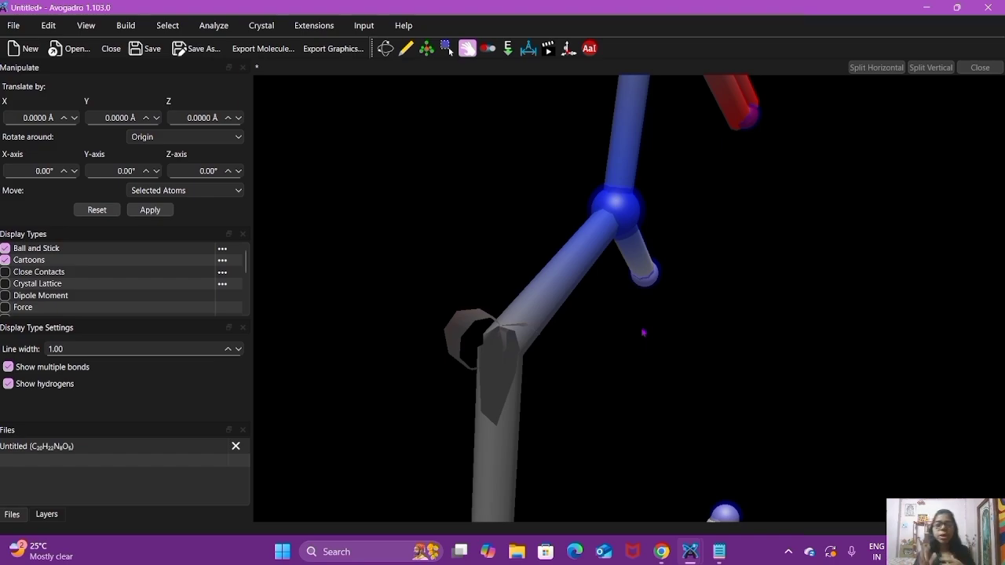
scroll(624, 337, up, 3)
scroll(625, 337, down, 4)
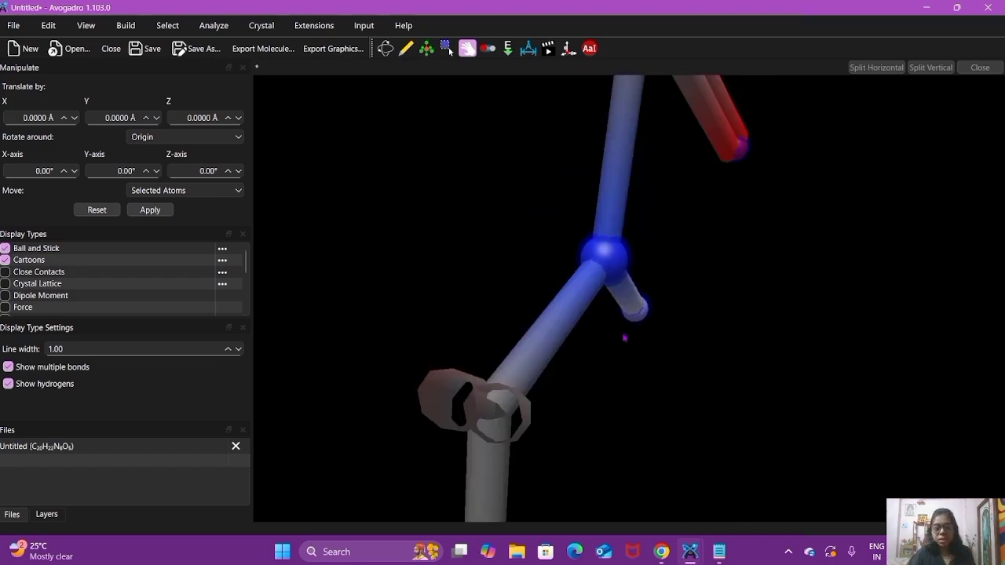
scroll(624, 337, up, 2)
drag(594, 402, 554, 278)
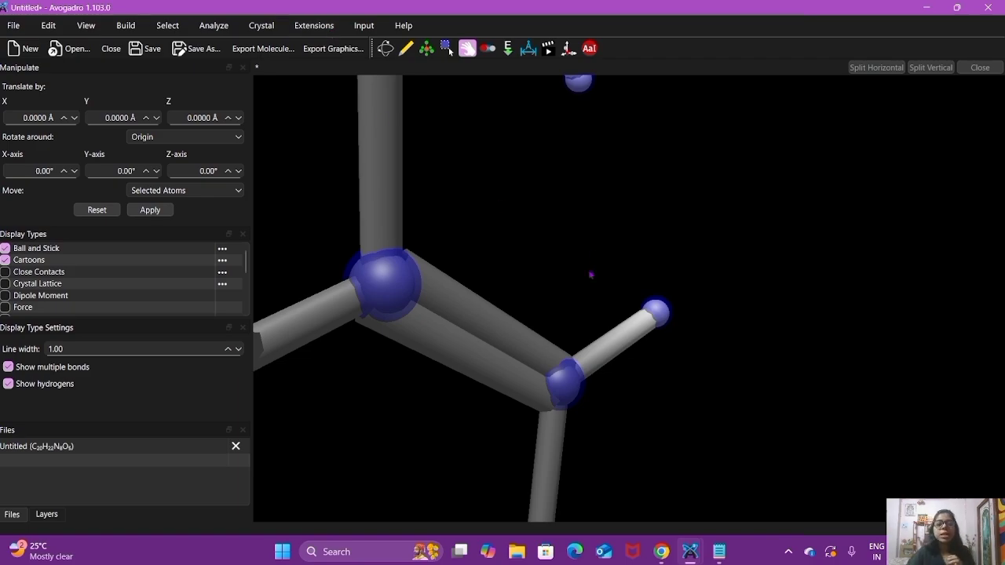
scroll(590, 276, down, 5)
scroll(589, 276, down, 3)
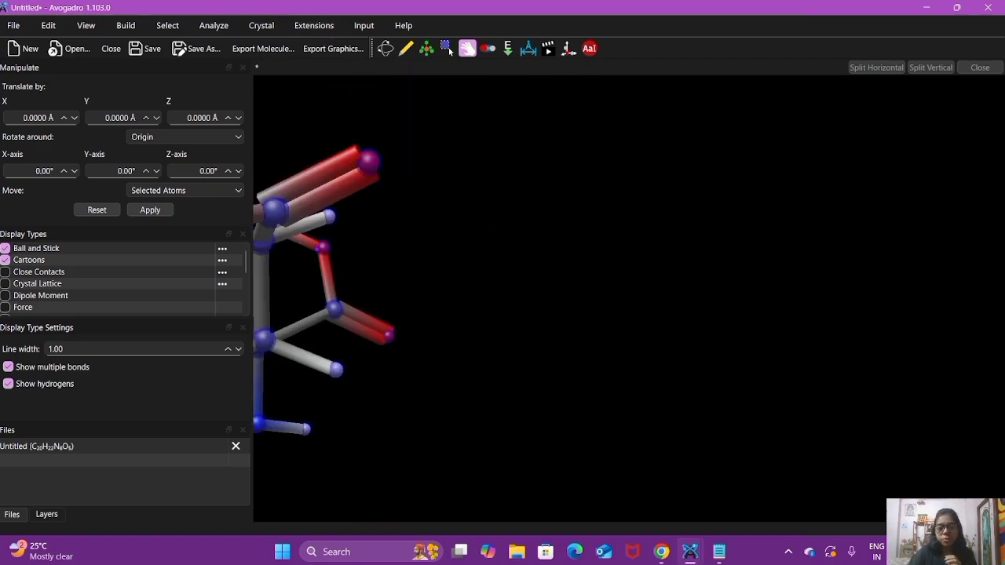
scroll(442, 269, up, 4)
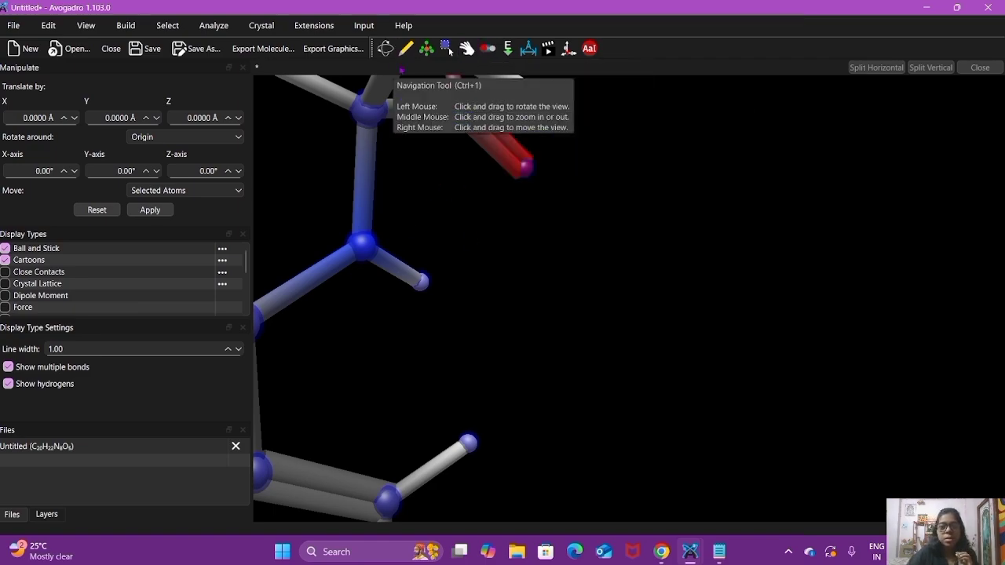
scroll(479, 247, down, 5)
drag(279, 302, 545, 334)
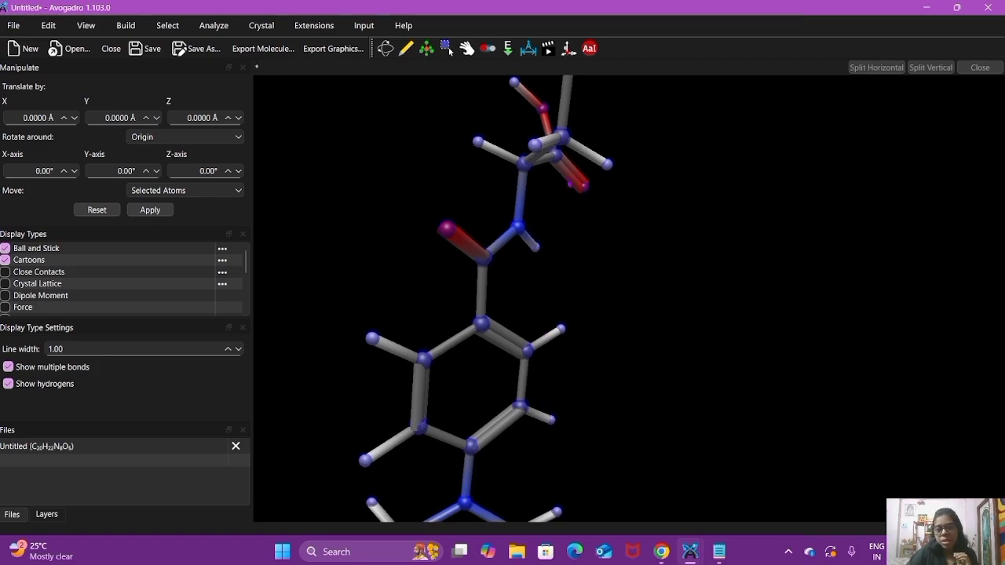
drag(569, 124, 632, 137)
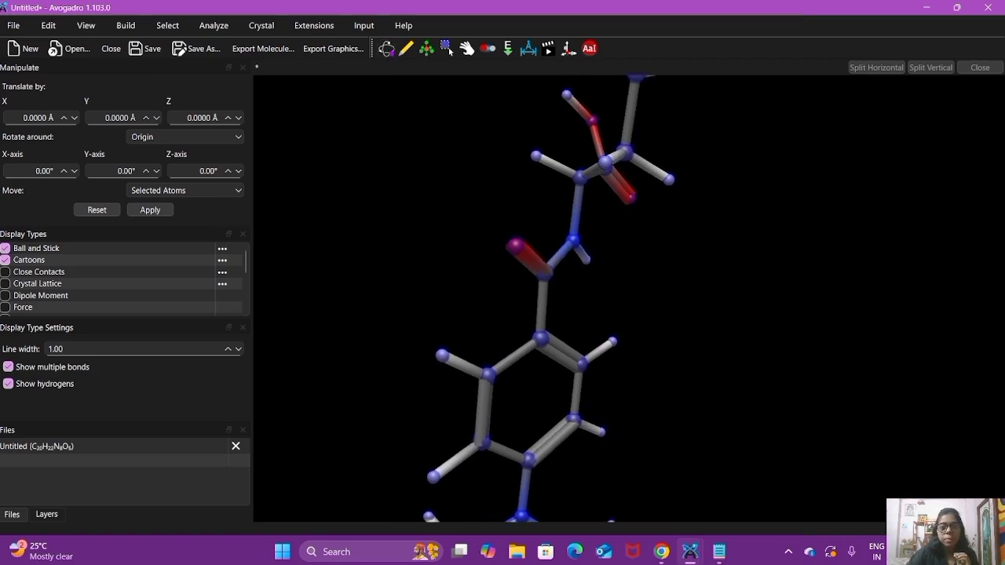
- Activate the Navigation tool and examine the whole molecule from several angles
click(384, 47)
drag(506, 336, 342, 221)
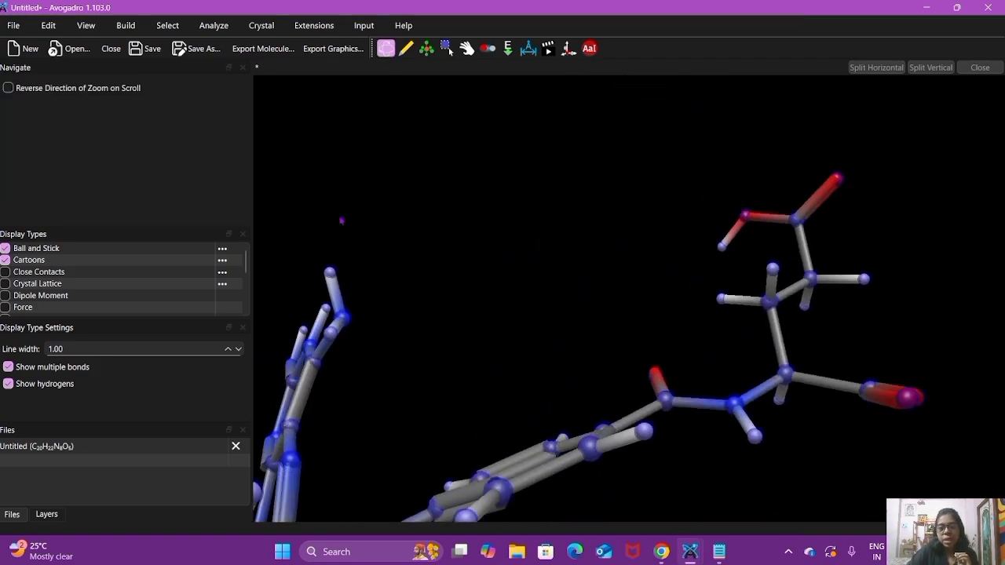
scroll(561, 359, up, 4)
scroll(560, 359, down, 5)
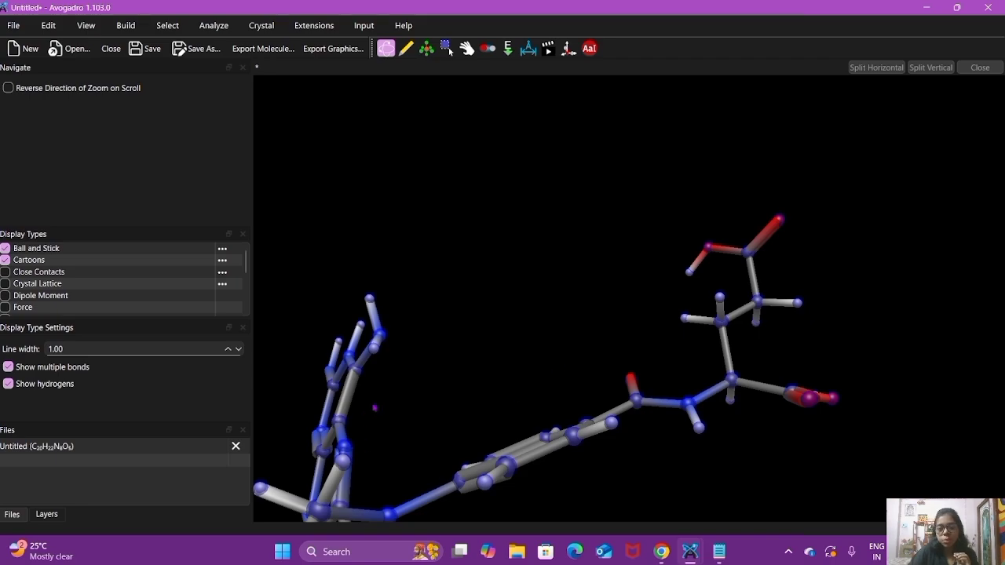
drag(374, 407, 418, 550)
drag(417, 495, 461, 352)
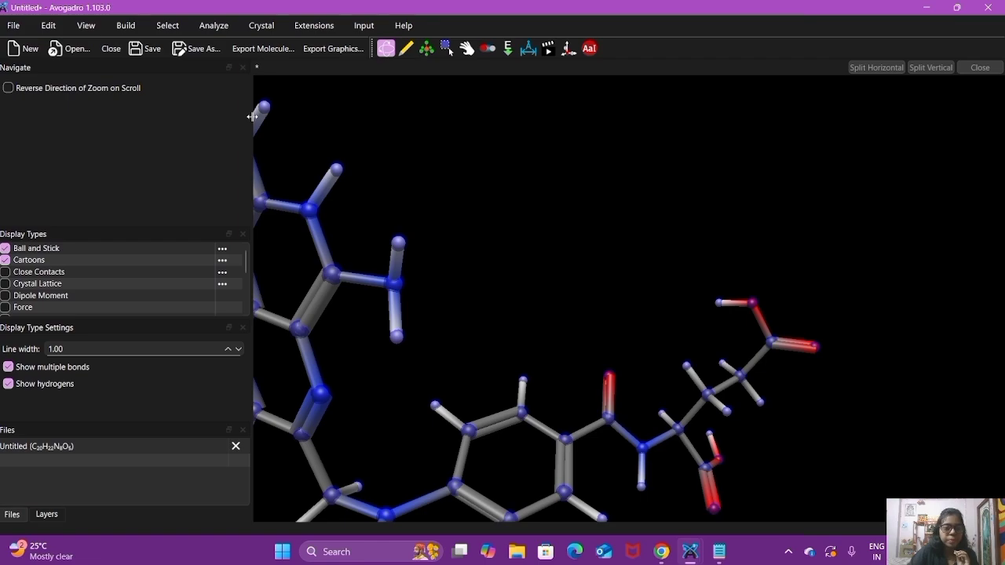
- Turn on the Licorice display type for the molecule and inspect it from different angles
scroll(23, 275, down, 1)
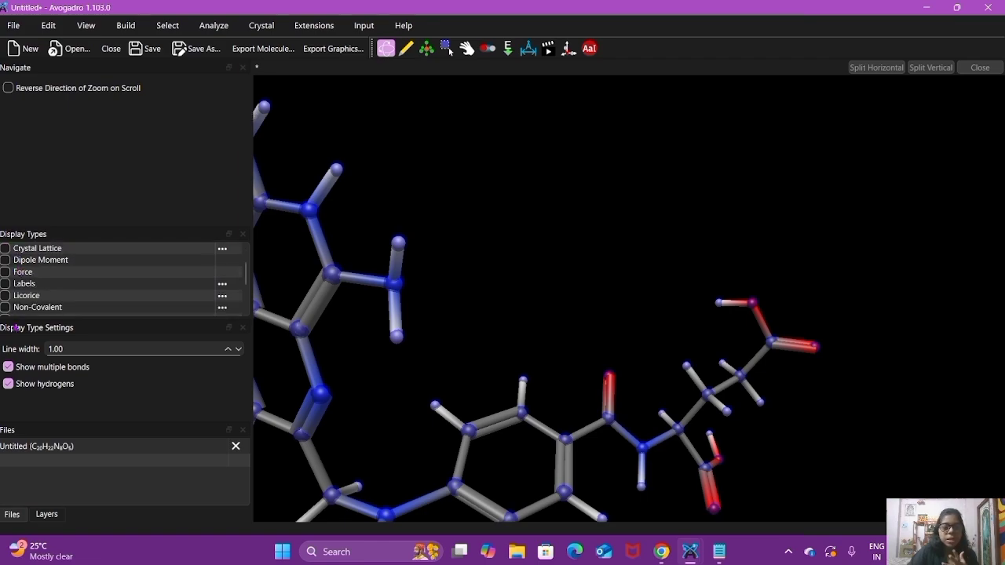
click(5, 296)
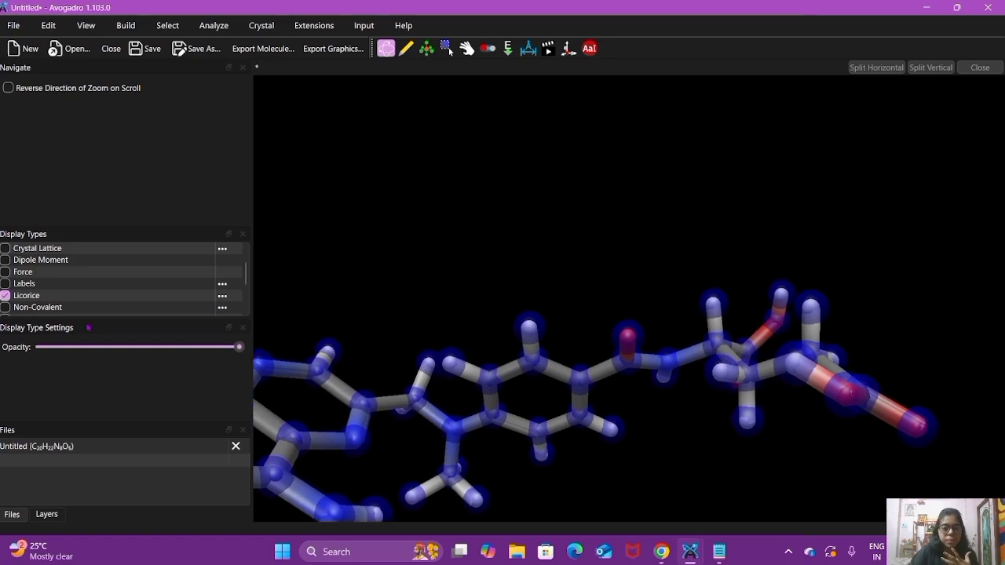
drag(537, 380, 471, 247)
drag(419, 415, 416, 502)
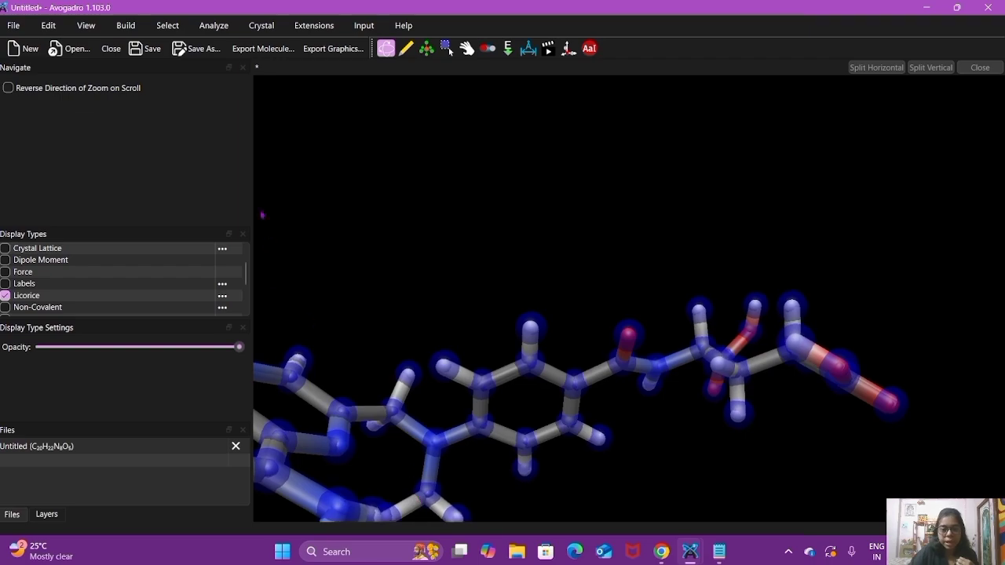
- Narrow the side panels to enlarge the 3D view and turn the molecule to show its fused nitrogen rings
drag(252, 180, 56, 168)
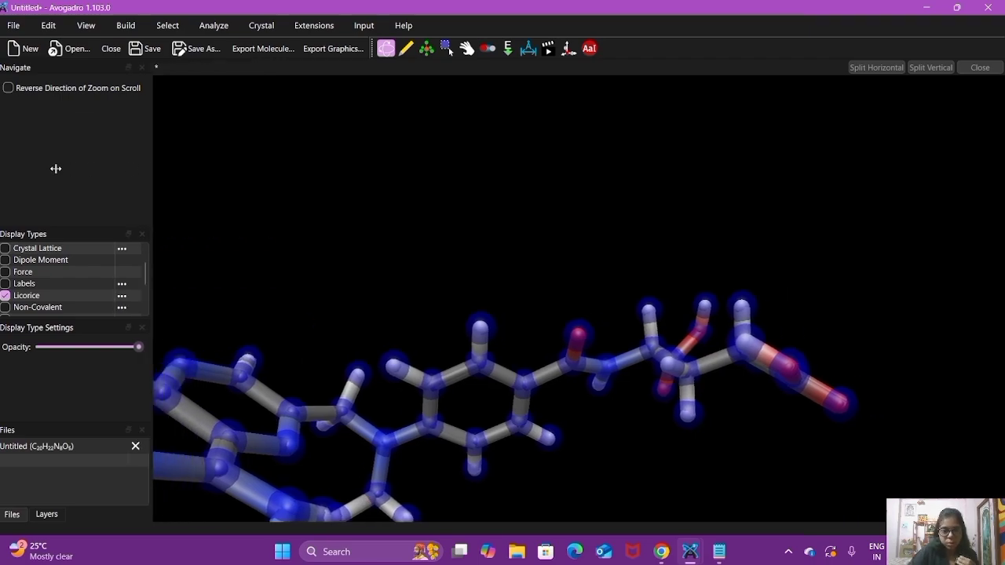
drag(274, 426, 371, 235)
click(473, 540)
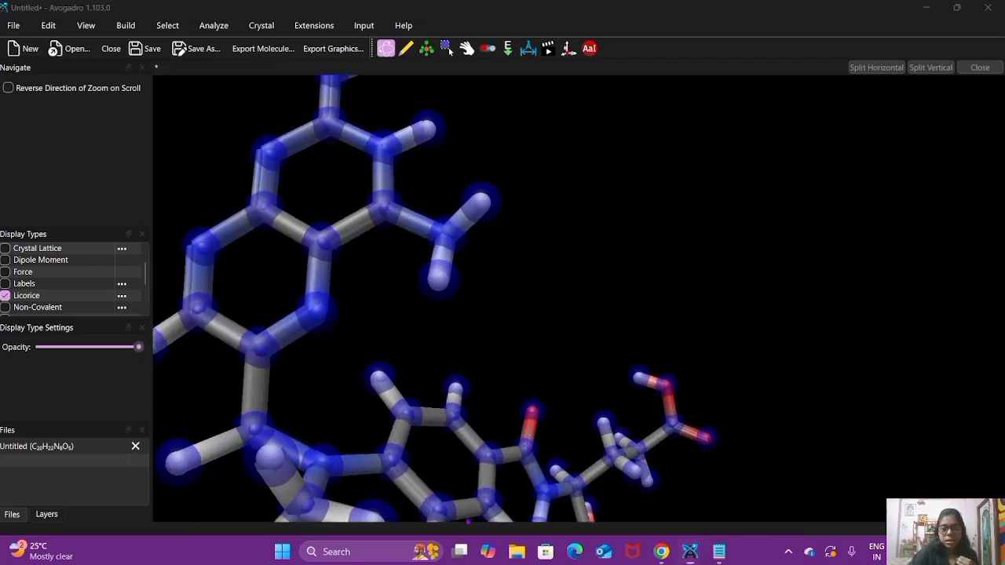
drag(514, 477, 537, 400)
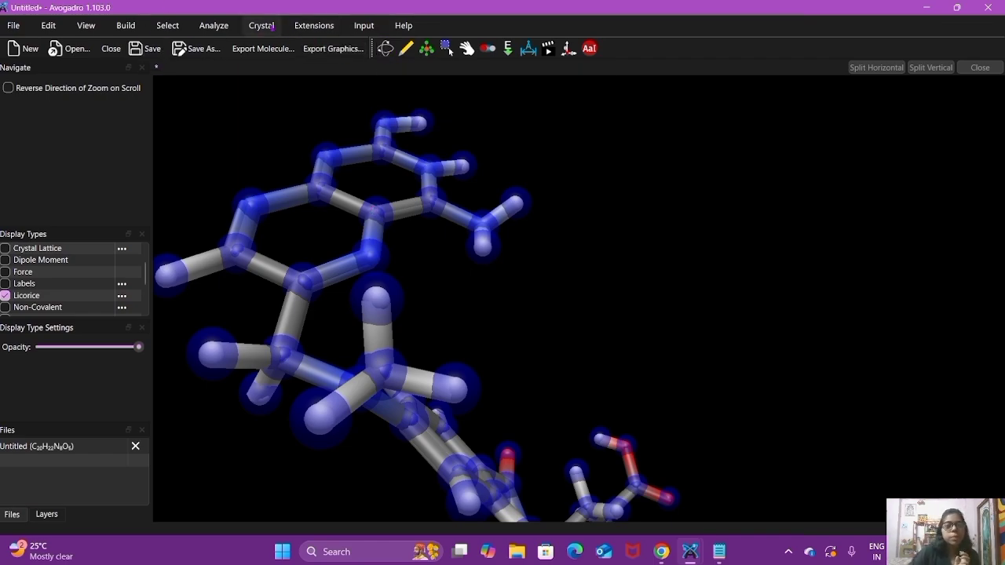
- Optimize the geometry of the C₂₀H₂₂N₈O₅ molecule
click(302, 28)
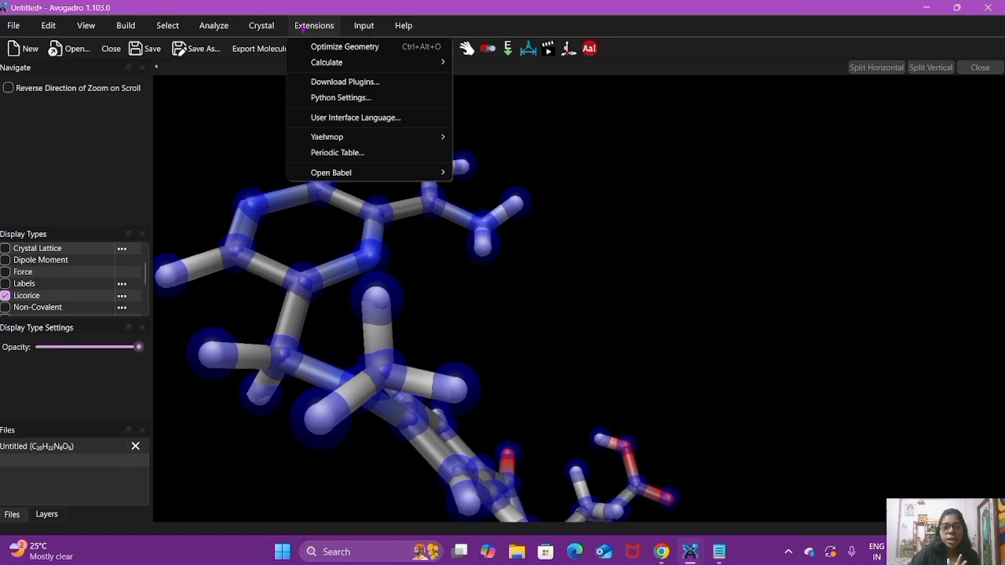
click(344, 47)
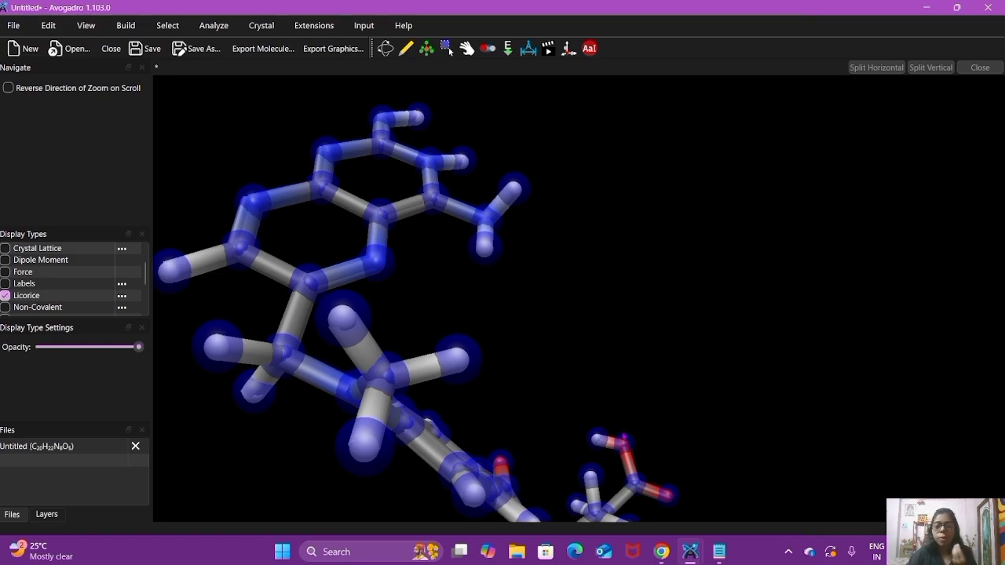
click(312, 26)
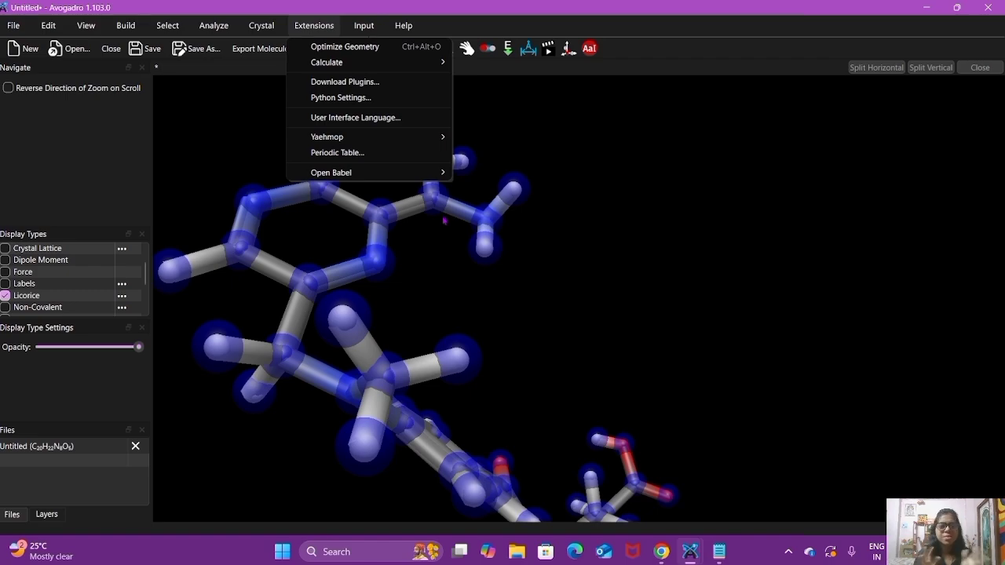
click(675, 262)
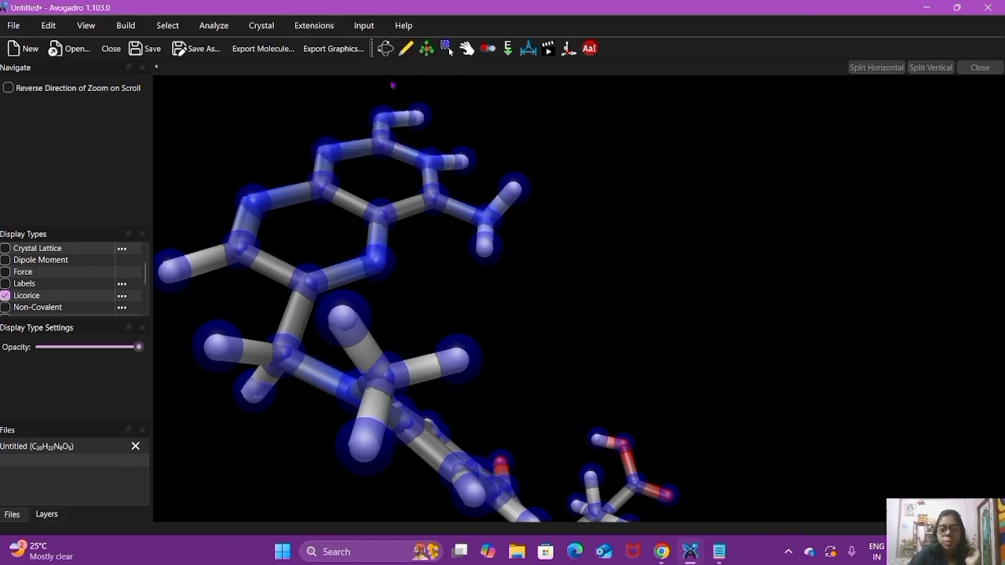
- Examine the geometry-optimized molecule's rings, methyl group and carboxyl ends from several angles with the Navigation tool
scroll(491, 278, up, 3)
scroll(481, 341, down, 2)
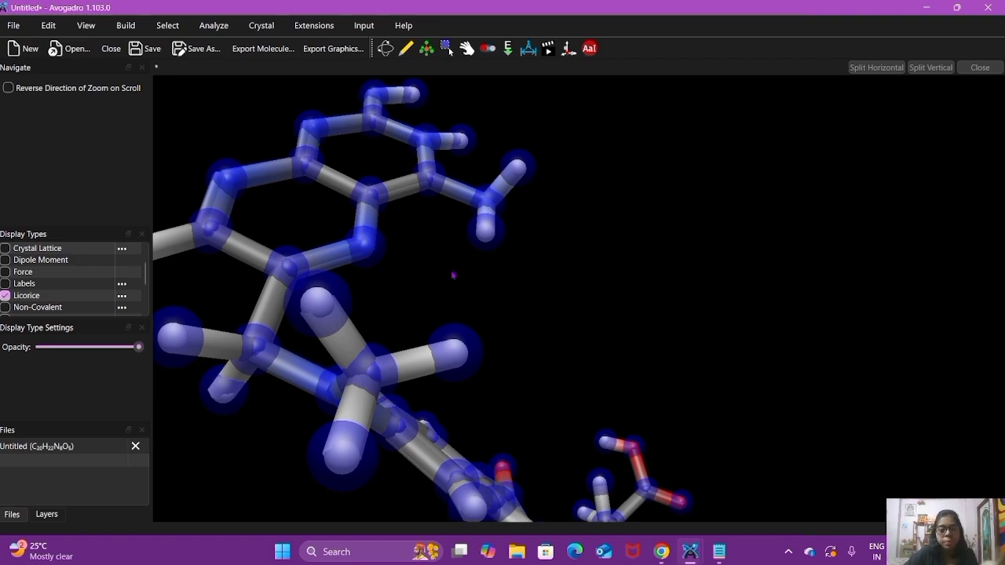
scroll(453, 275, up, 2)
scroll(461, 361, down, 5)
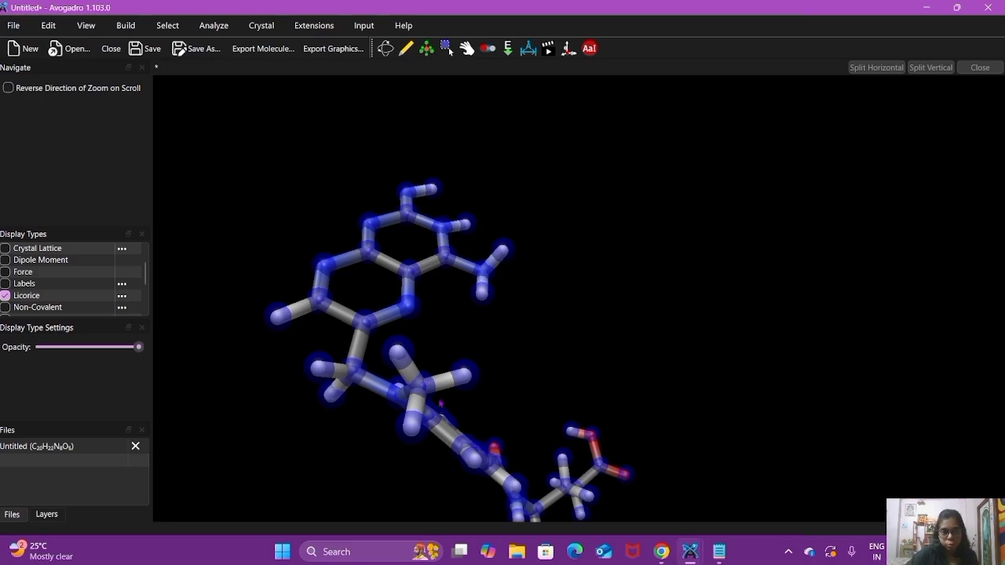
drag(499, 453, 621, 341)
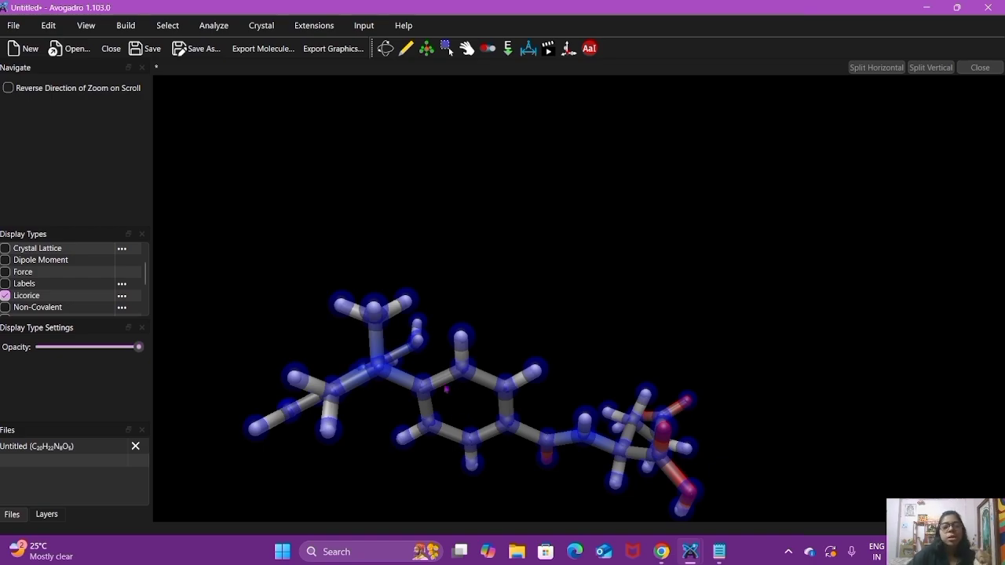
drag(446, 389, 385, 314)
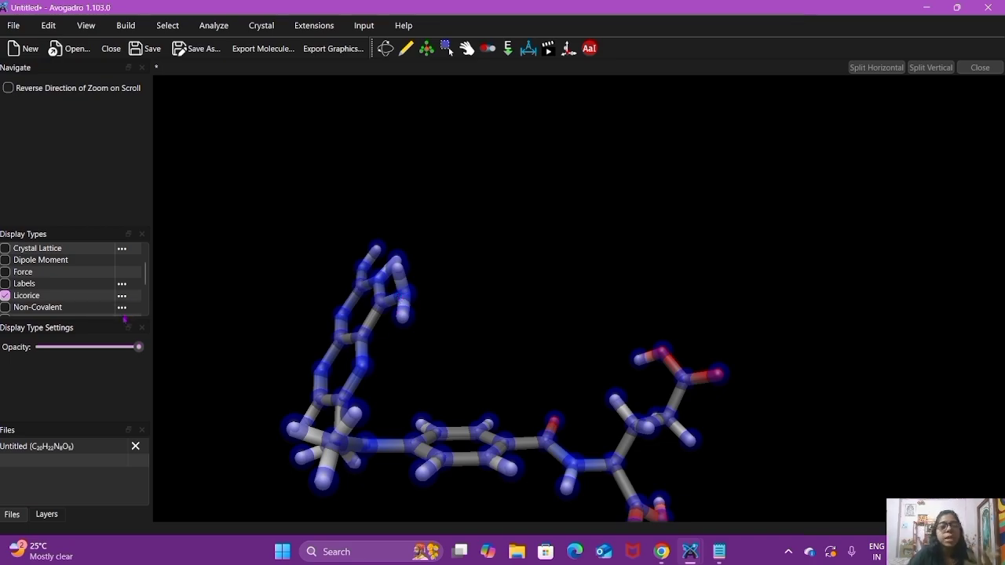
drag(350, 208, 610, 213)
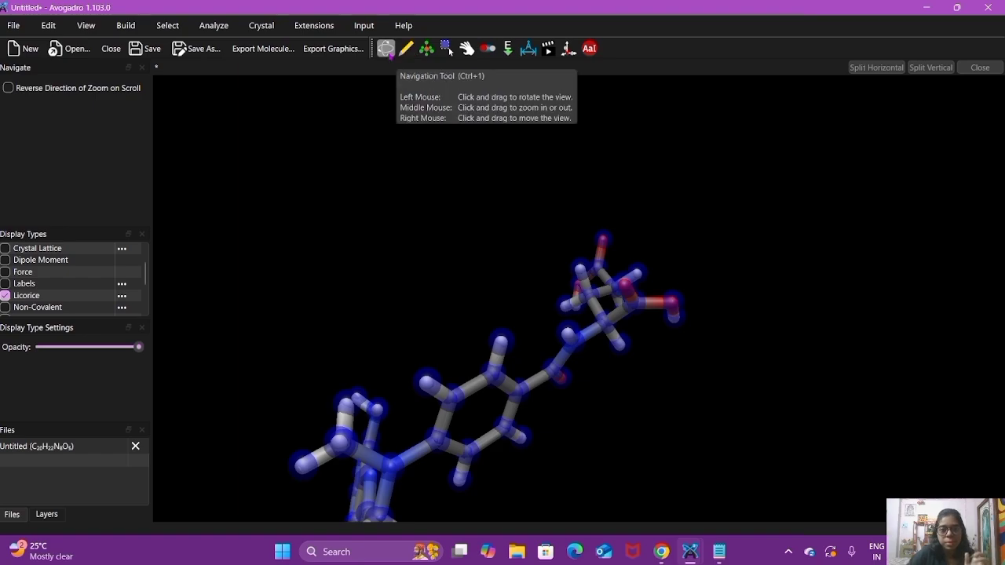
click(386, 48)
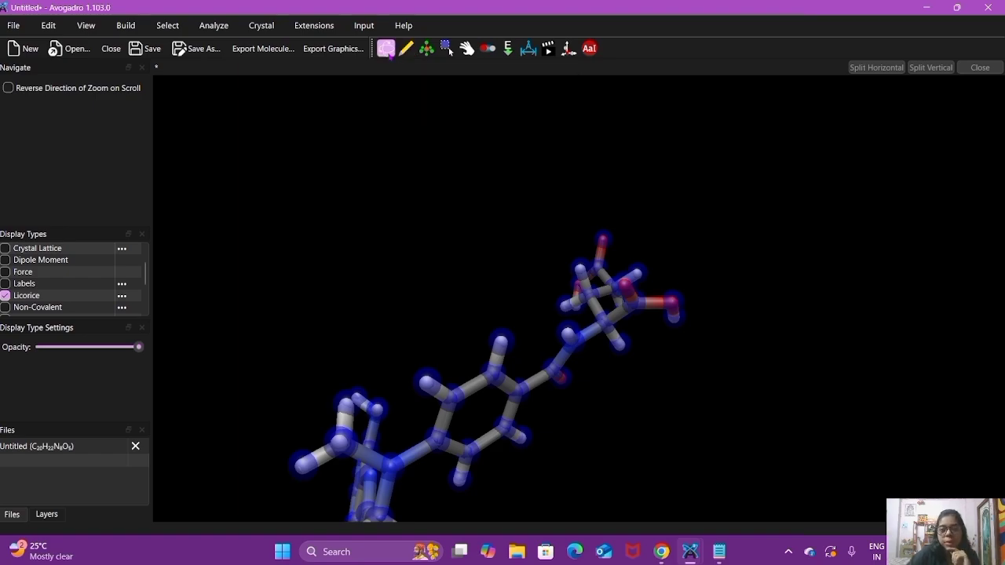
drag(569, 322, 767, 442)
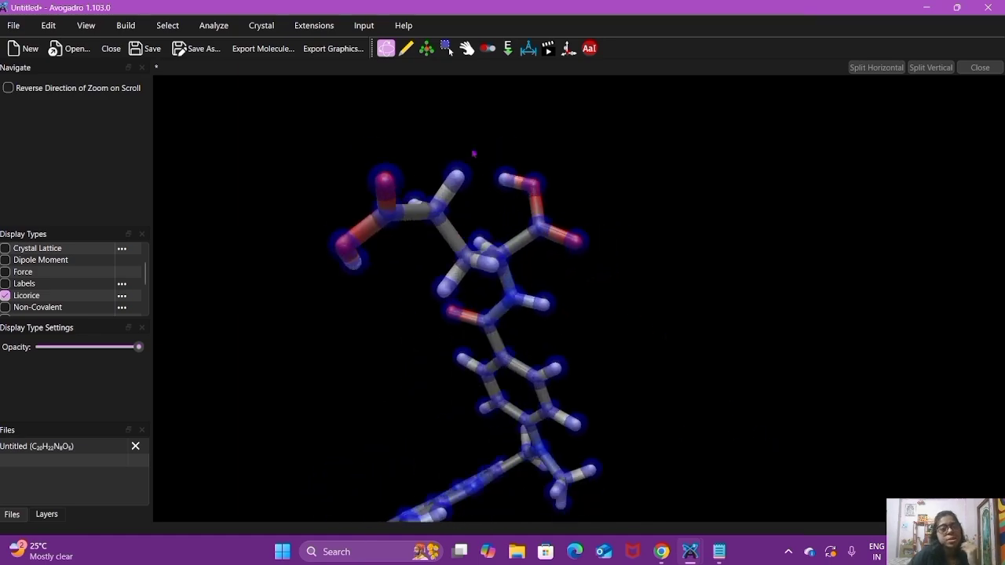